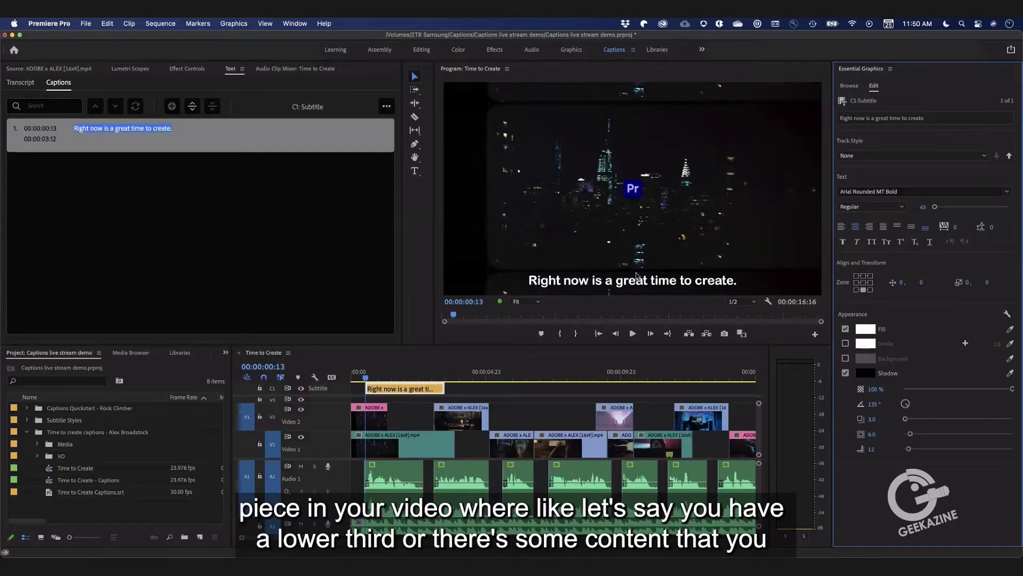
Step: Try the caption block in the top-center, middle-left and bottom-left zones of the frame, and return it to the bottom-center zone
{"action": "left_click", "coordinate": [864, 277]}
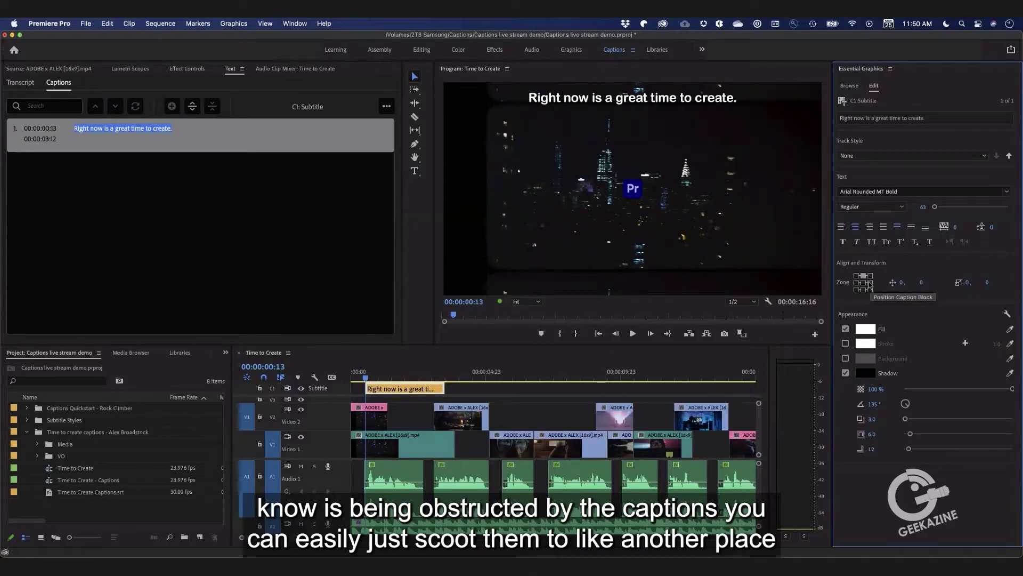
{"action": "left_click", "coordinate": [856, 282]}
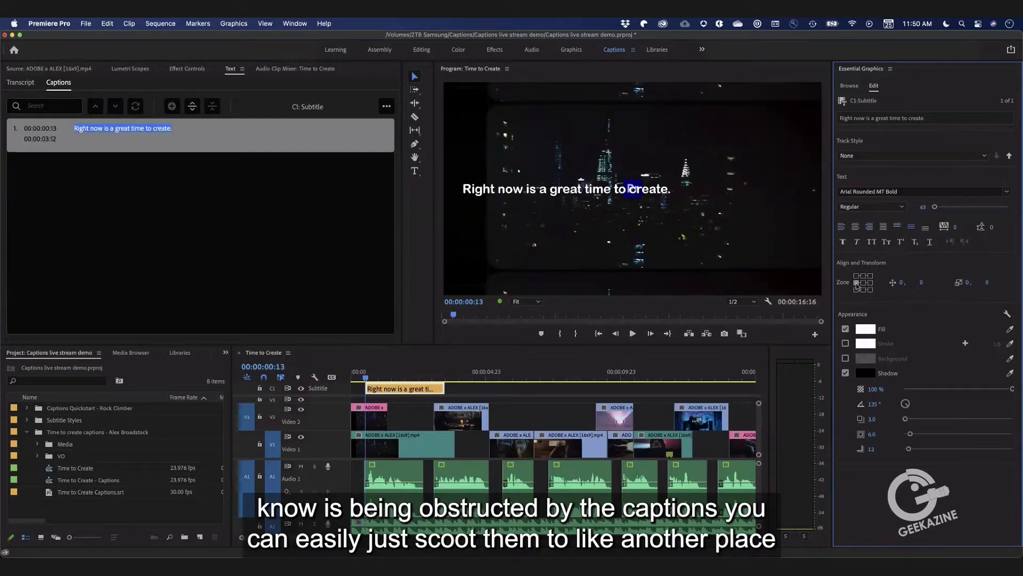
{"action": "left_click", "coordinate": [857, 290]}
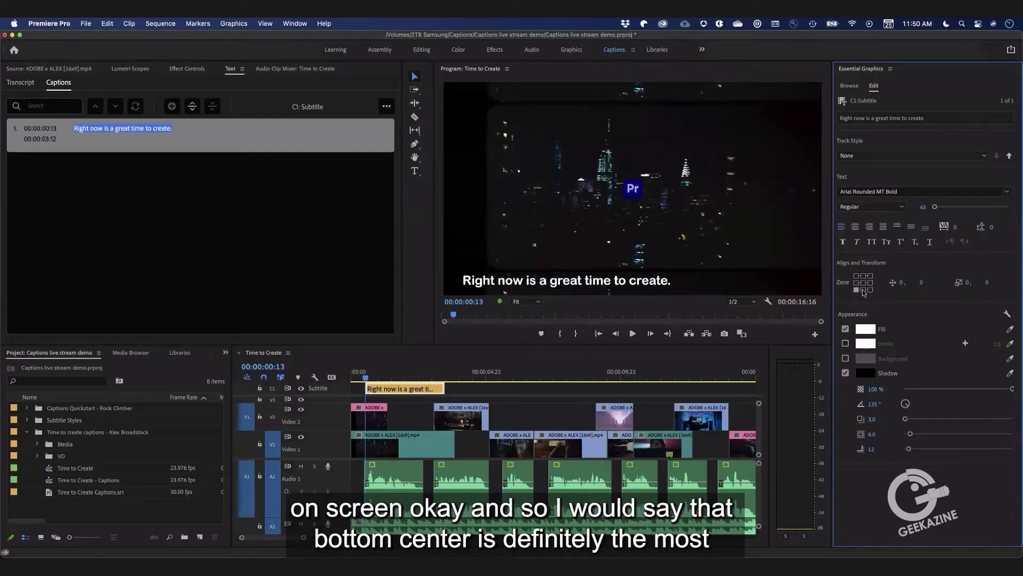
{"action": "left_click", "coordinate": [863, 290]}
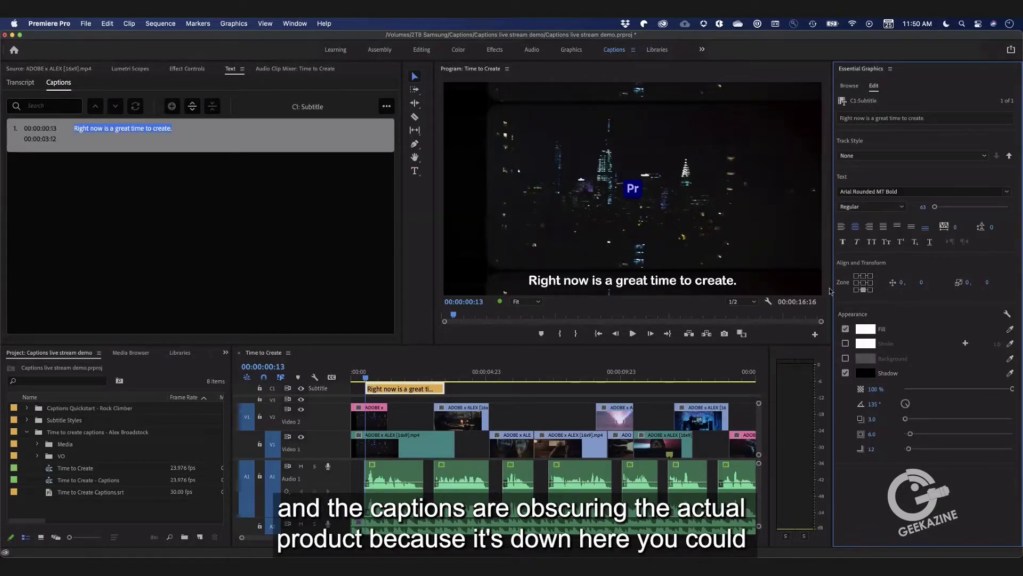
Step: Try the caption in the top-center zone with a vertical position offset, and return it to the bottom-center zone
{"action": "left_click", "coordinate": [864, 276]}
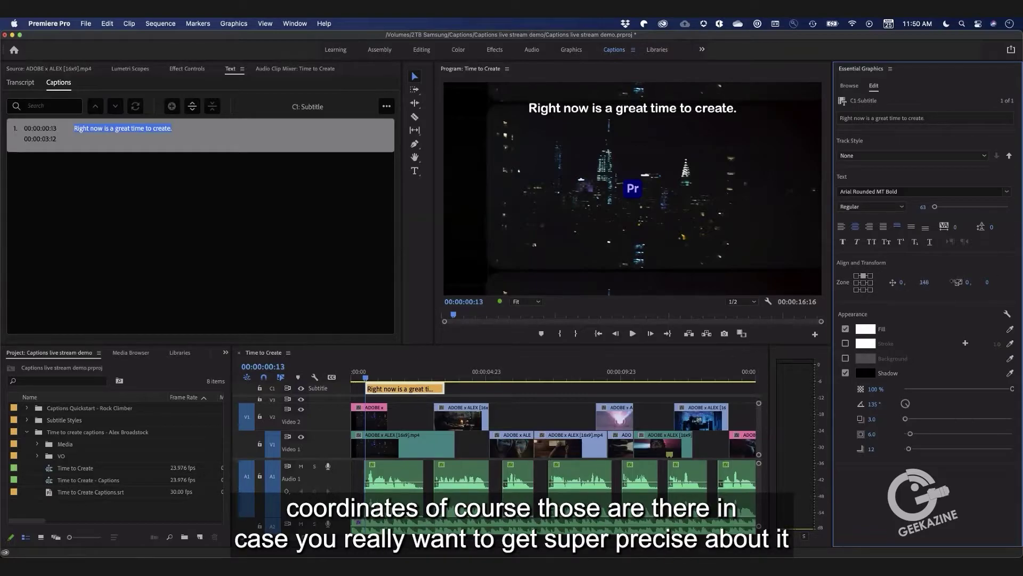
{"action": "left_click_drag", "start_coordinate": [921, 282], "coordinate": [941, 288]}
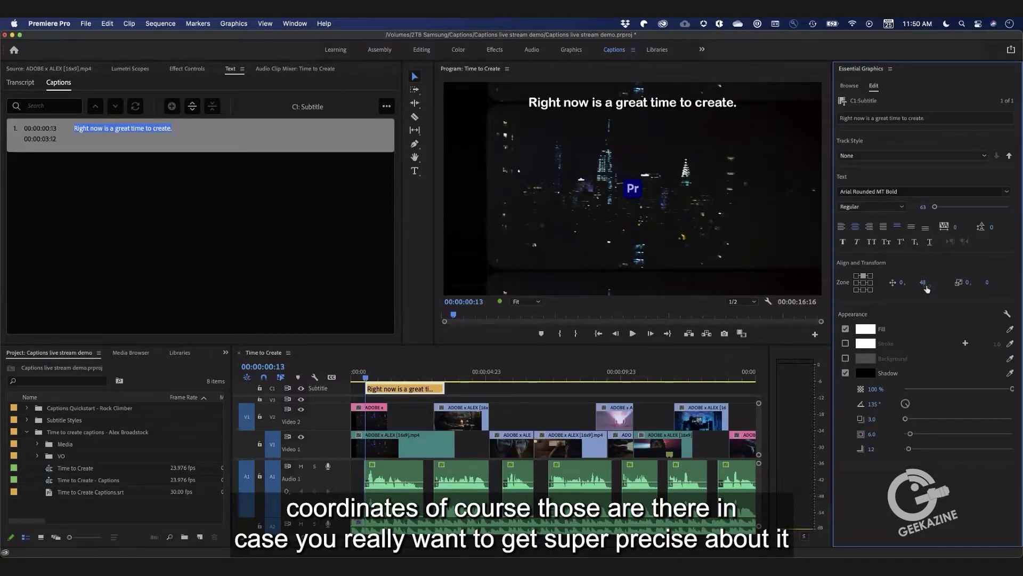
{"action": "left_click", "coordinate": [863, 290]}
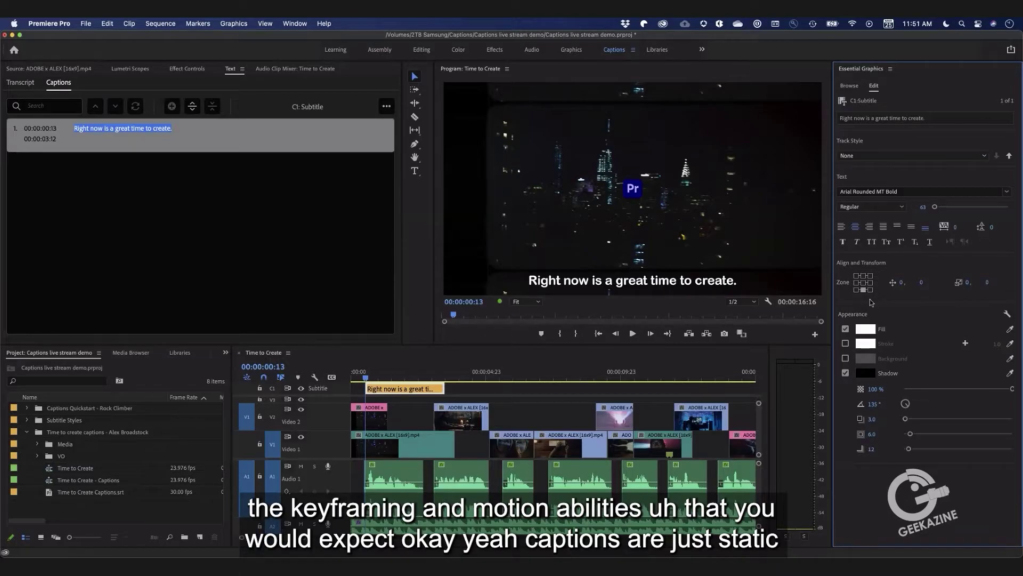
Step: Set the caption text's fill color to a pale yellow
{"action": "left_click", "coordinate": [865, 329]}
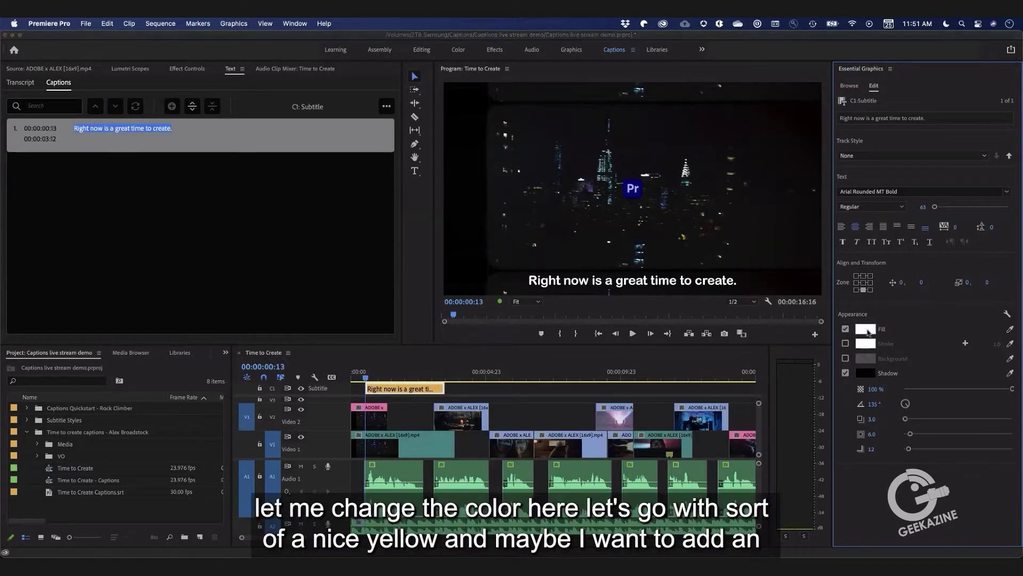
{"action": "left_click", "coordinate": [462, 257]}
{"action": "left_click_drag", "start_coordinate": [418, 327], "coordinate": [367, 362]}
{"action": "left_click", "coordinate": [547, 230]}
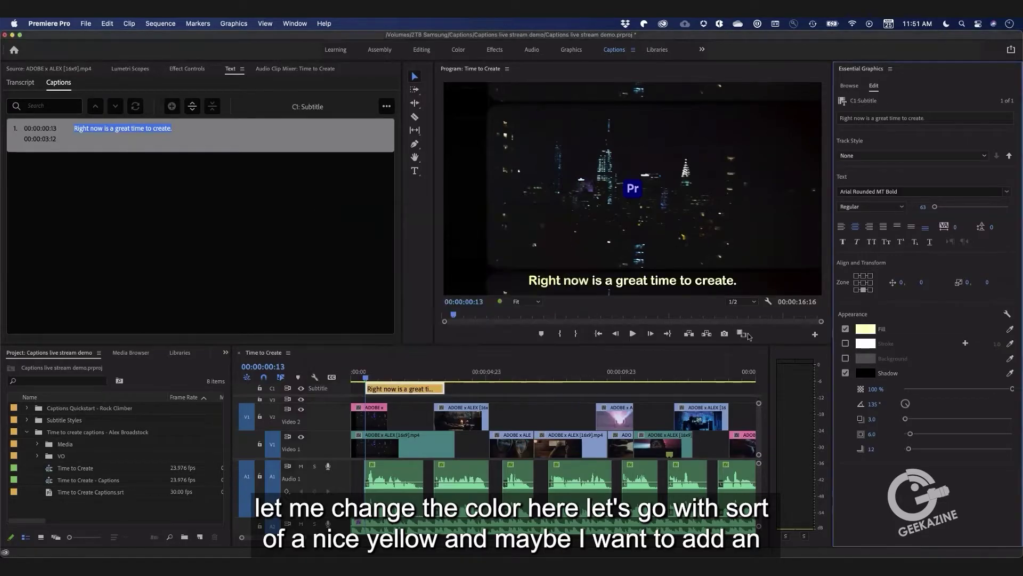
Step: Add a black stroke with a width of 9.0 to the caption text
{"action": "left_click", "coordinate": [845, 343]}
{"action": "left_click", "coordinate": [865, 343]}
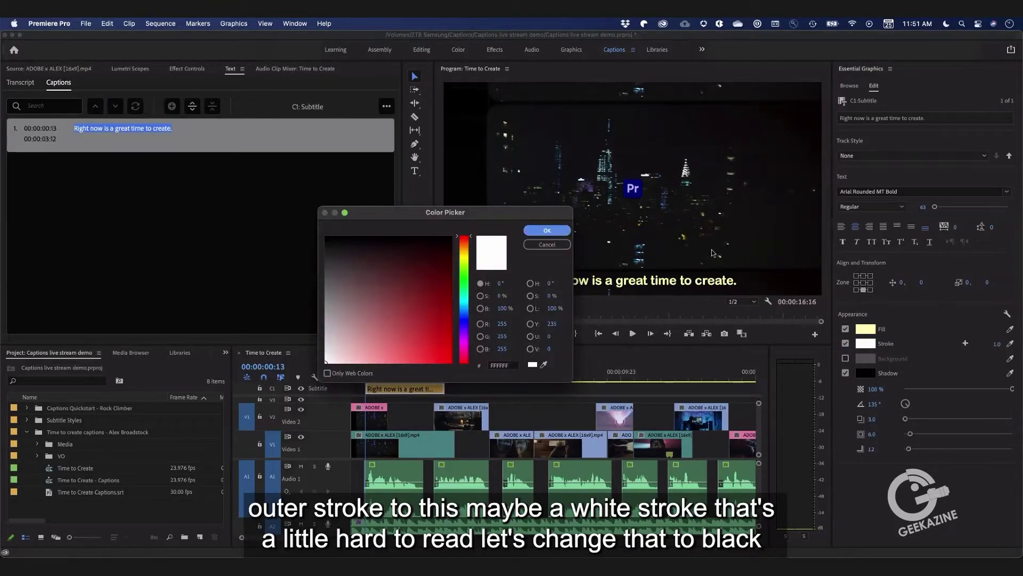
{"action": "key", "text": "Return"}
{"action": "left_click_drag", "start_coordinate": [997, 344], "coordinate": [1003, 344]}
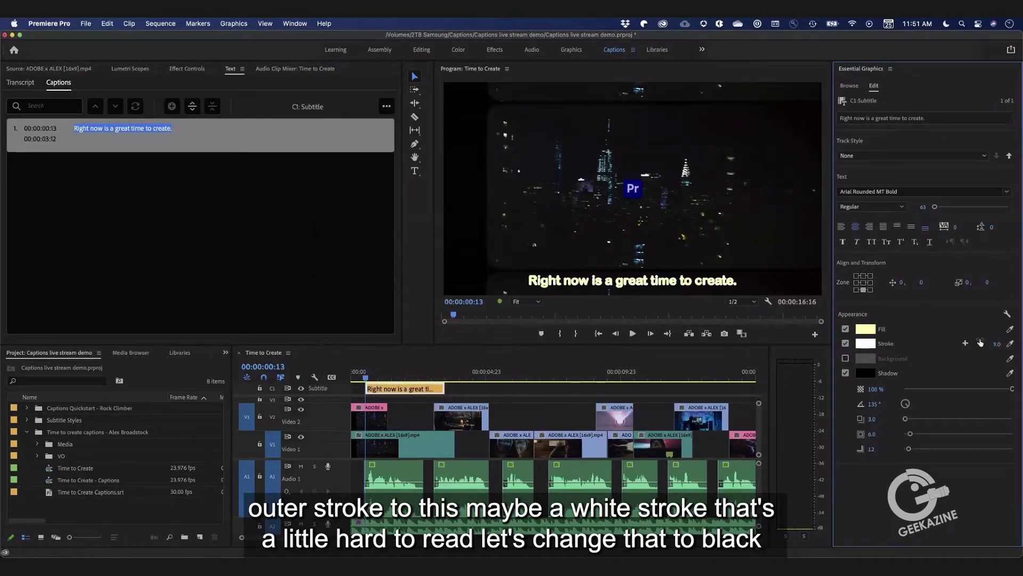
{"action": "left_click", "coordinate": [863, 343]}
{"action": "left_click_drag", "start_coordinate": [396, 267], "coordinate": [288, 215]}
{"action": "key", "text": "Return"}
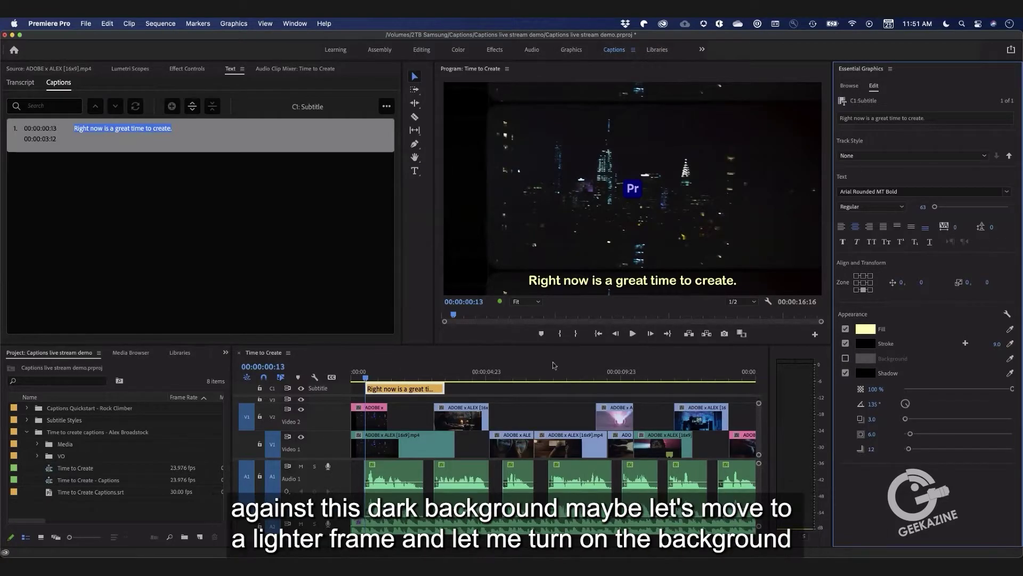
Step: Try a black caption background with 100% opacity and size 38.1 over lighter frames, and turn the background off
{"action": "left_click_drag", "start_coordinate": [405, 375], "coordinate": [411, 375]}
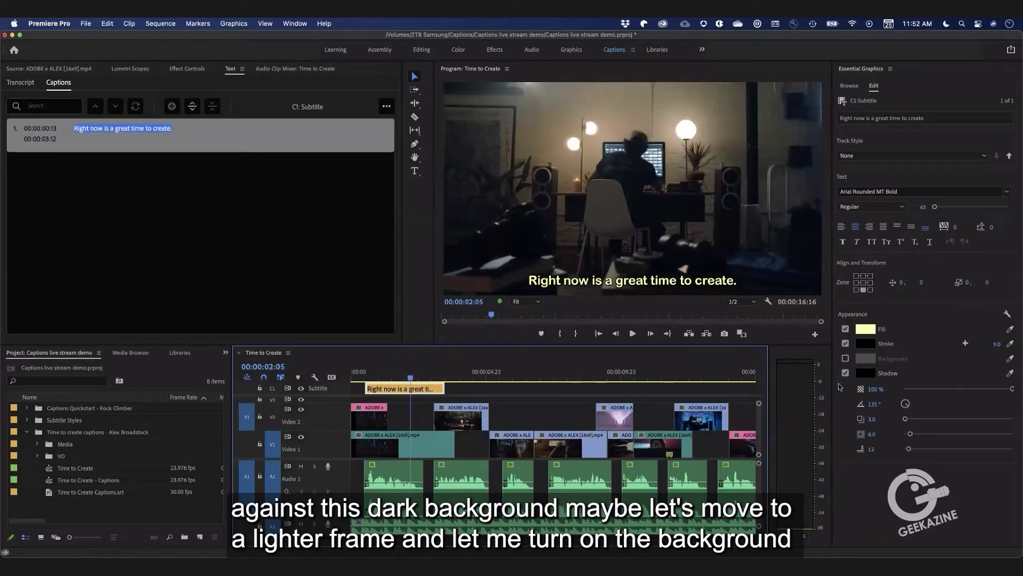
{"action": "left_click", "coordinate": [846, 358]}
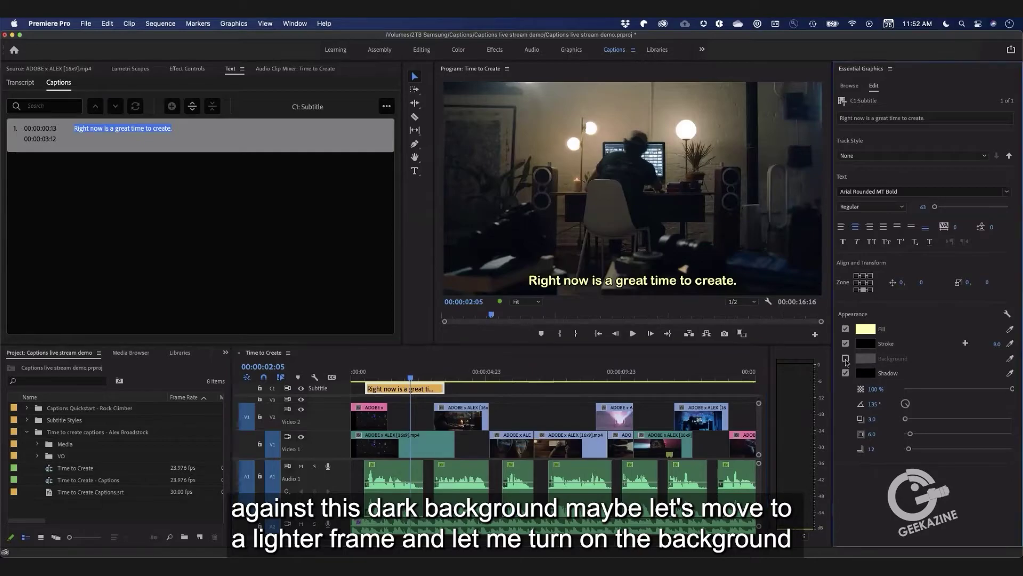
{"action": "left_click", "coordinate": [865, 358]}
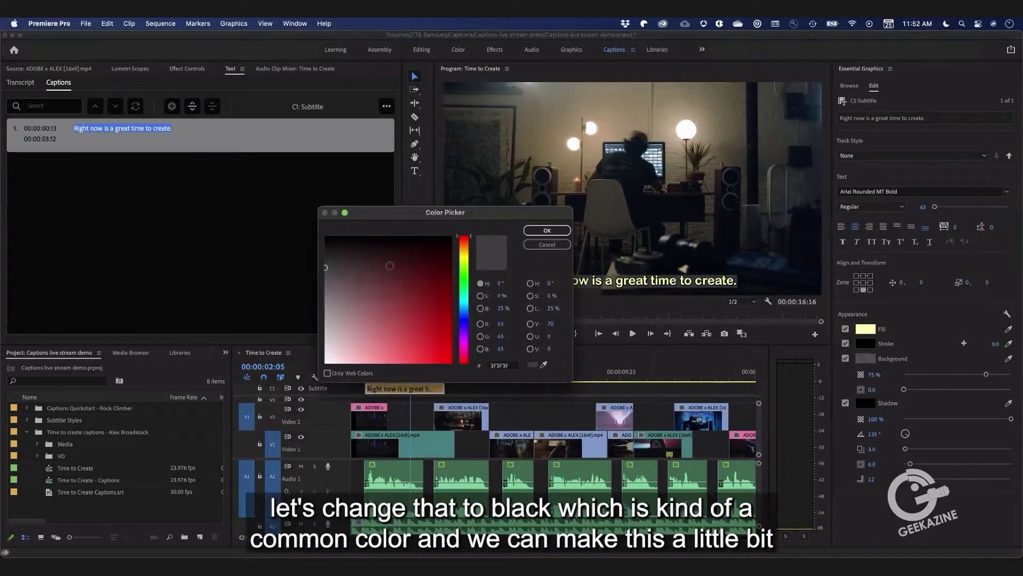
{"action": "left_click_drag", "start_coordinate": [390, 266], "coordinate": [286, 205]}
{"action": "left_click", "coordinate": [544, 231]}
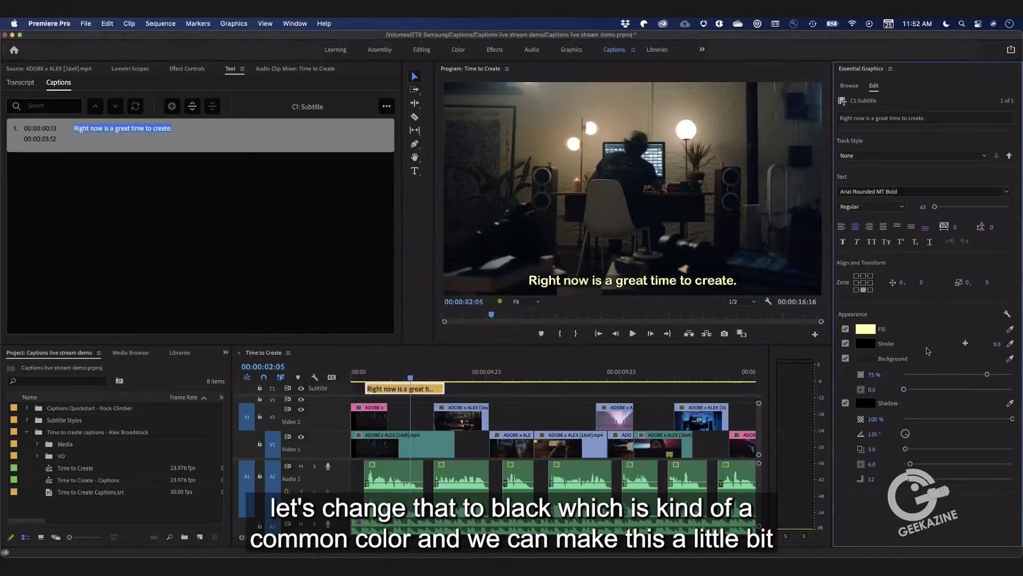
{"action": "left_click_drag", "start_coordinate": [989, 376], "coordinate": [1012, 375]}
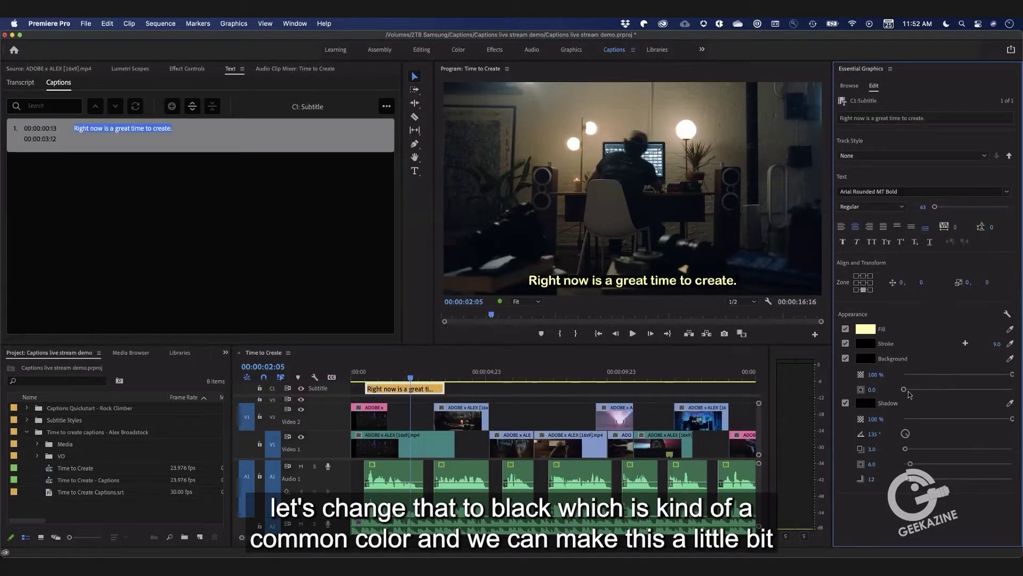
{"action": "left_click_drag", "start_coordinate": [904, 389], "coordinate": [945, 389]}
{"action": "left_click_drag", "start_coordinate": [411, 377], "coordinate": [441, 378]}
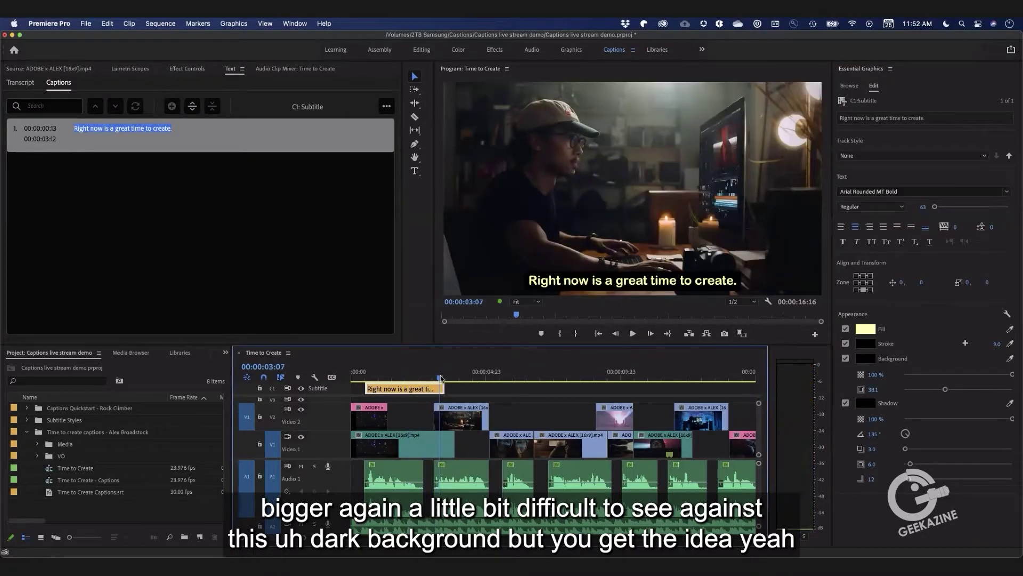
{"action": "left_click", "coordinate": [845, 357]}
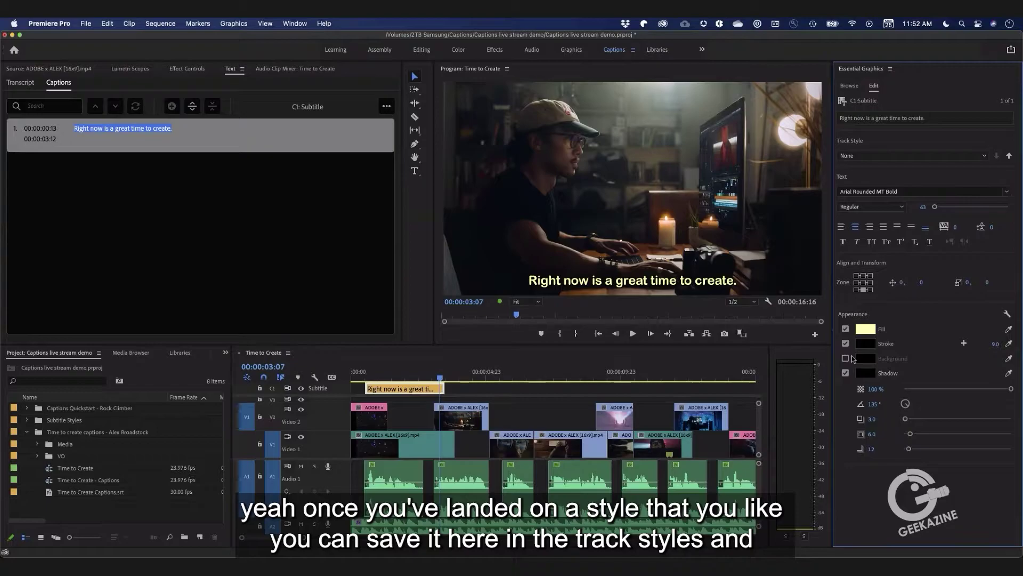
Step: Preview the Futura 90% white, Pirate times and Ye Olde track styles on the caption, and apply the Round yellow with dropshadow style
{"action": "left_click", "coordinate": [982, 156]}
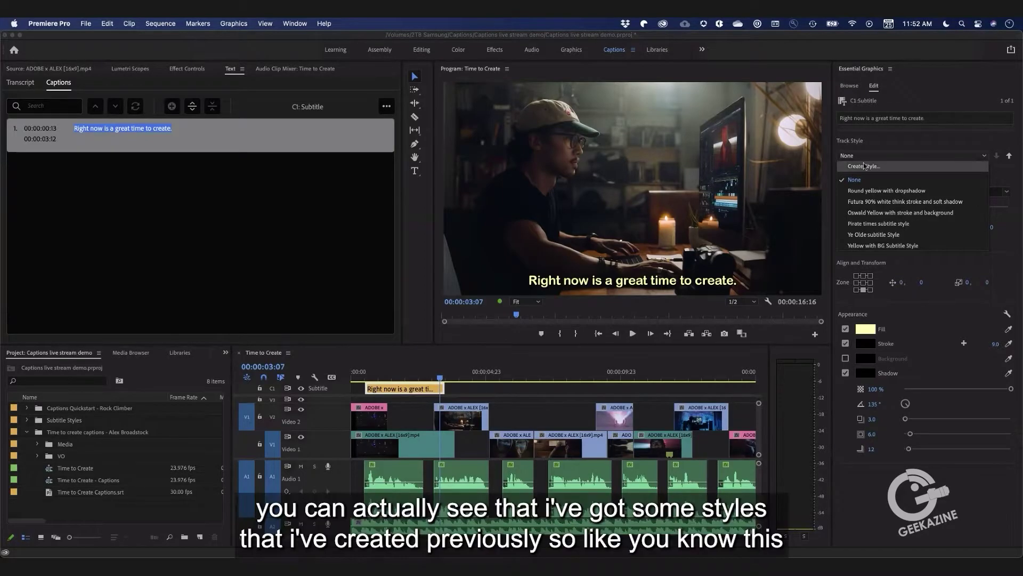
{"action": "left_click", "coordinate": [868, 202]}
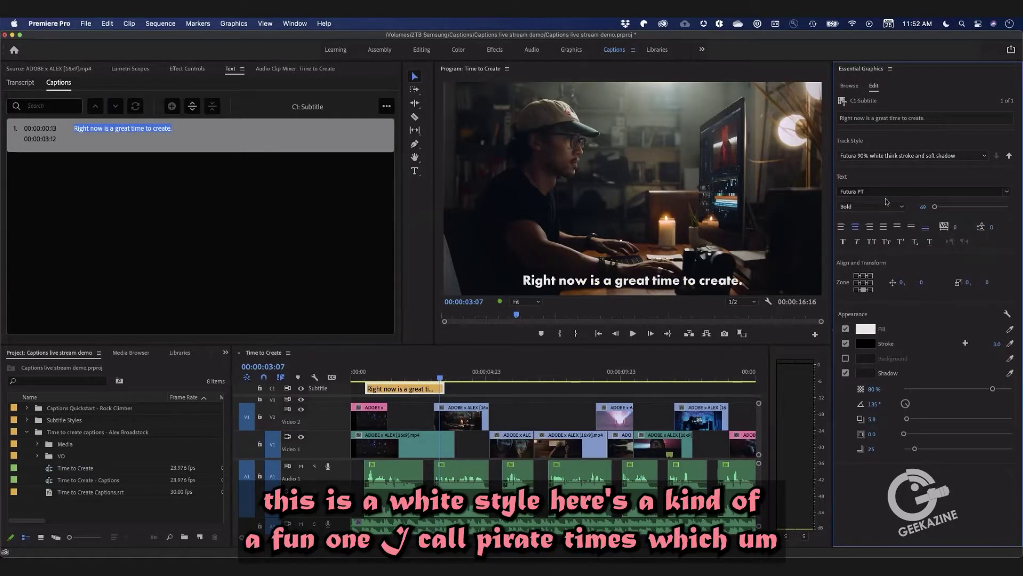
{"action": "left_click", "coordinate": [893, 156]}
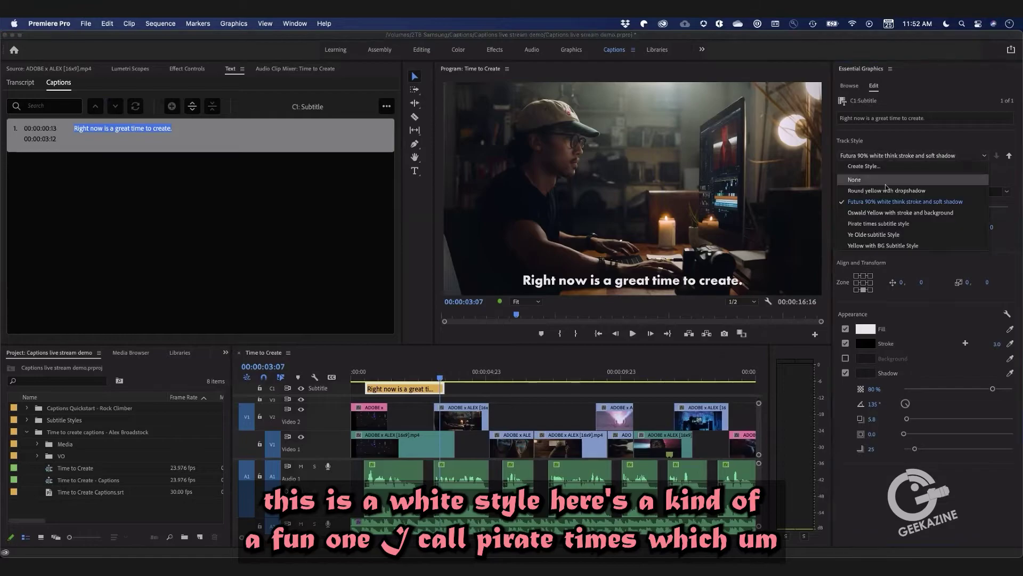
{"action": "left_click", "coordinate": [882, 224]}
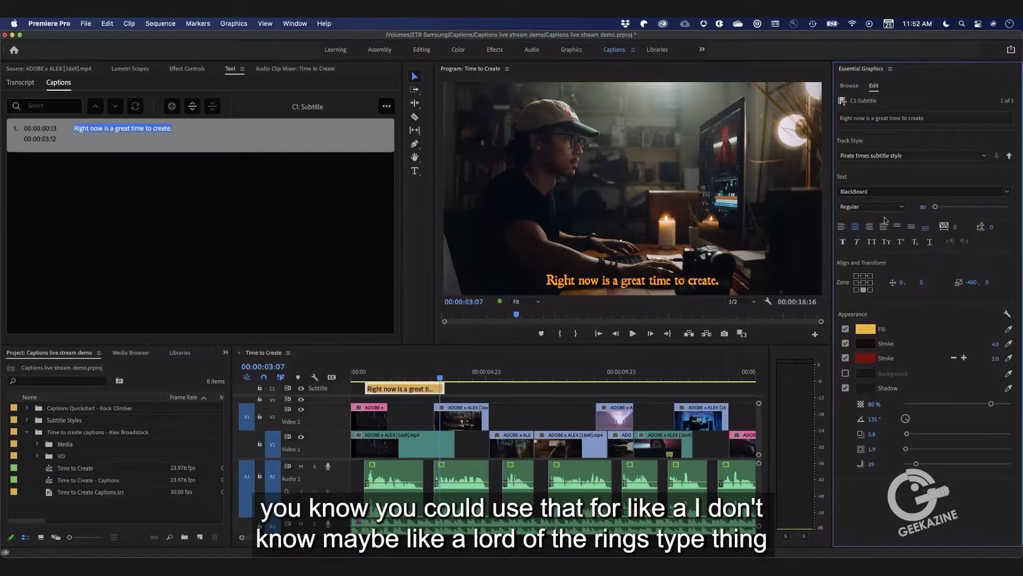
{"action": "left_click", "coordinate": [929, 156]}
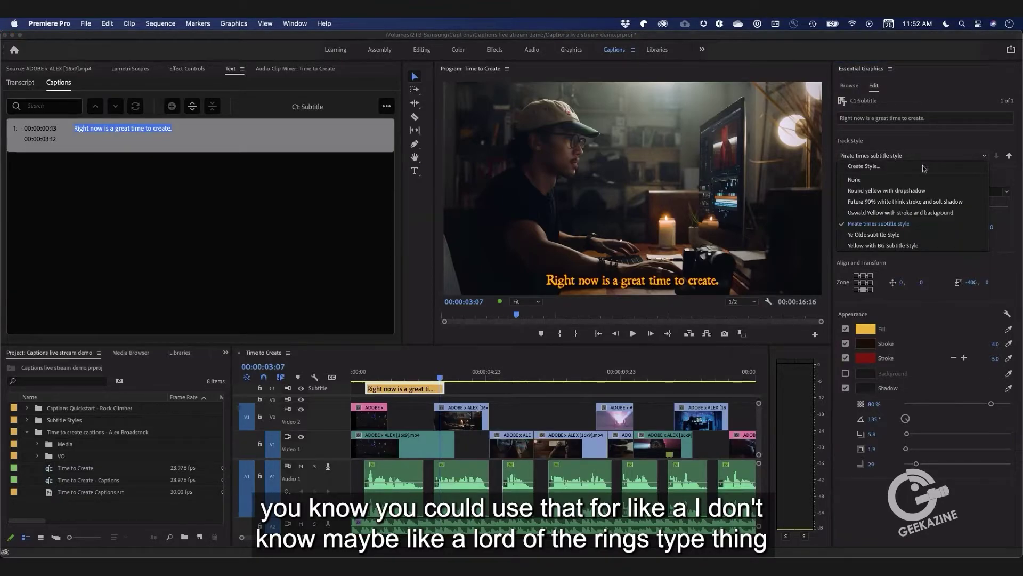
{"action": "left_click", "coordinate": [886, 235]}
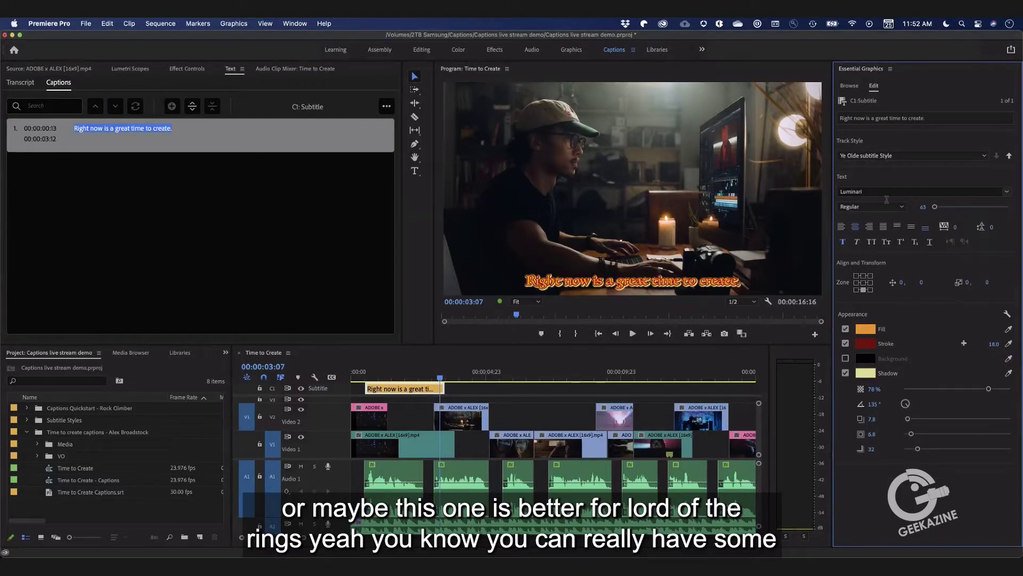
{"action": "left_click", "coordinate": [910, 156]}
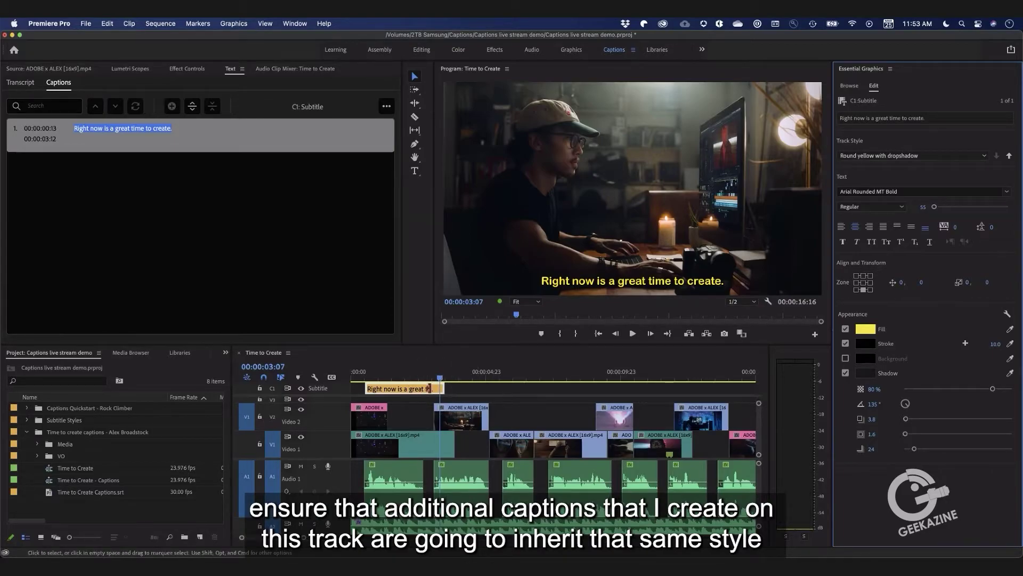
Step: Trim the caption to end at 00:00:02:17 and place a copy of it on the subtitle track starting at 00:00:03:03
{"action": "mouse_move", "coordinate": [440, 389]}
{"action": "left_mouse_down"}
{"action": "mouse_move", "coordinate": [422, 389]}
{"action": "mouse_move", "coordinate": [435, 380]}
{"action": "left_mouse_up"}
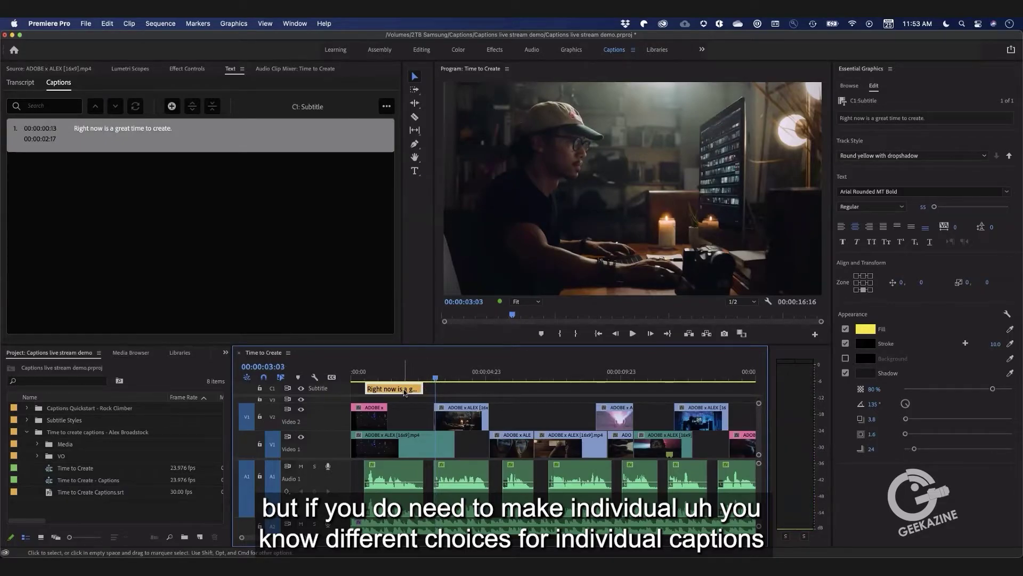
{"action": "left_click_drag", "start_coordinate": [402, 390], "coordinate": [431, 380]}
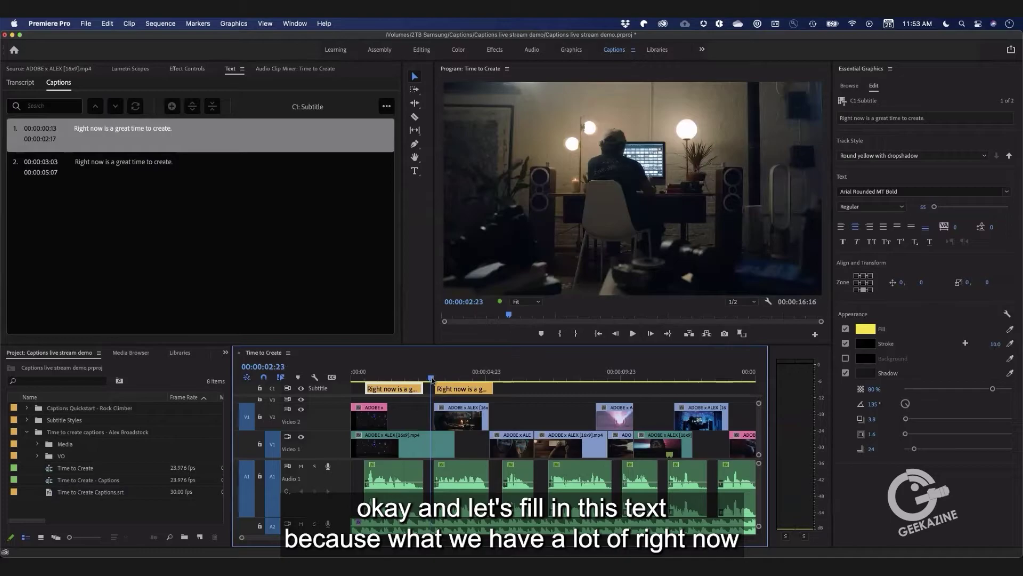
Step: Play through the second caption and replace its text with "Because what we have a lot of right now"
{"action": "key", "text": "space"}
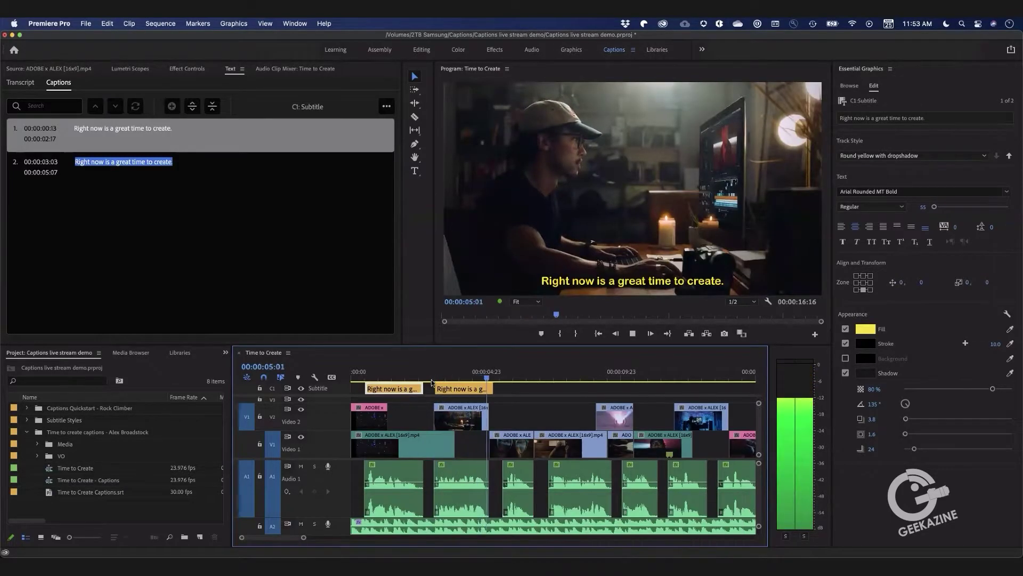
{"action": "double_click", "coordinate": [601, 278]}
{"action": "type", "text": "Because what we have a lot of right now"}
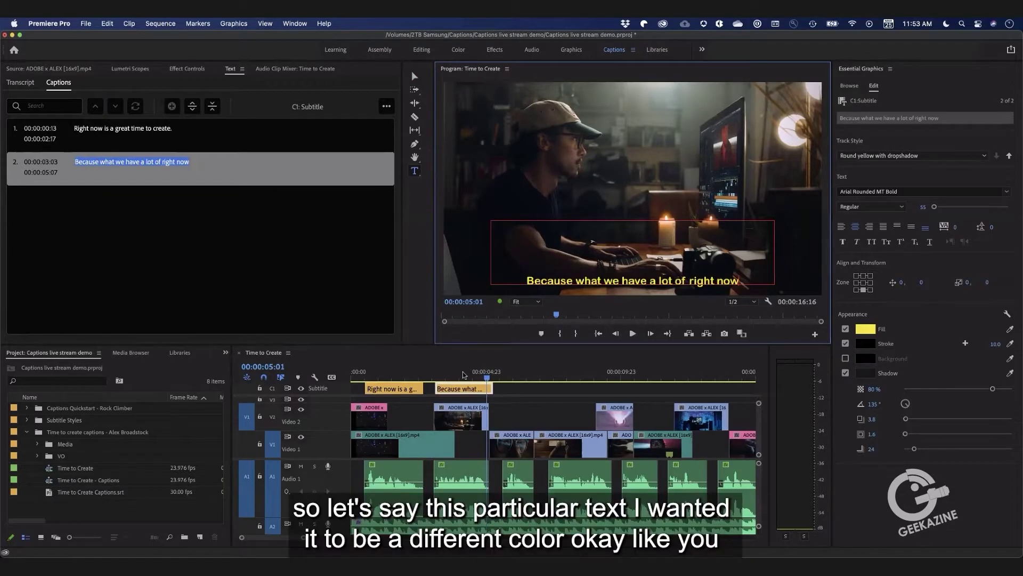
Step: Change only the second caption's fill color to magenta, and view the first caption at 00:00:01:19 for comparison
{"action": "left_click", "coordinate": [465, 391]}
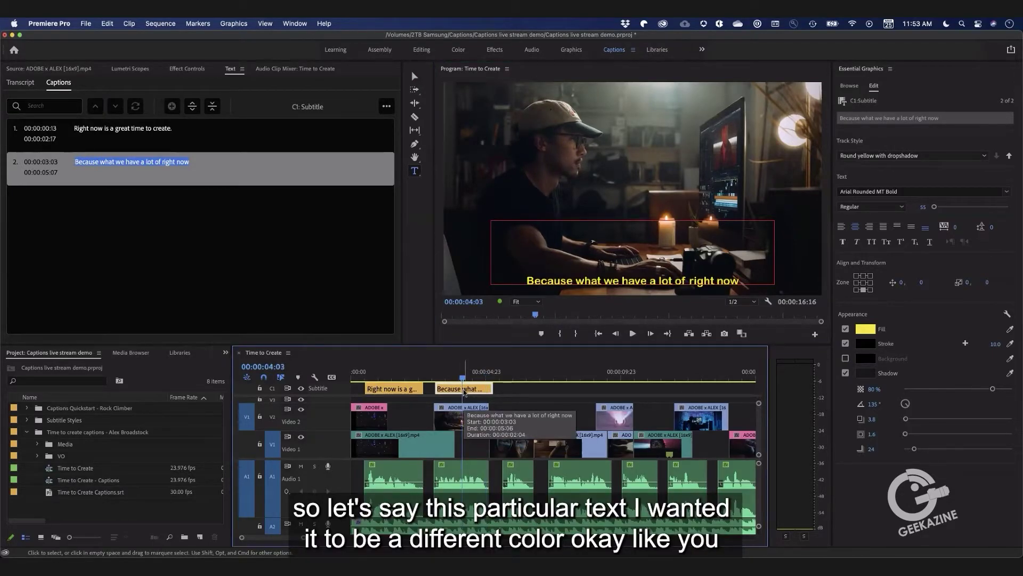
{"action": "left_click", "coordinate": [863, 330]}
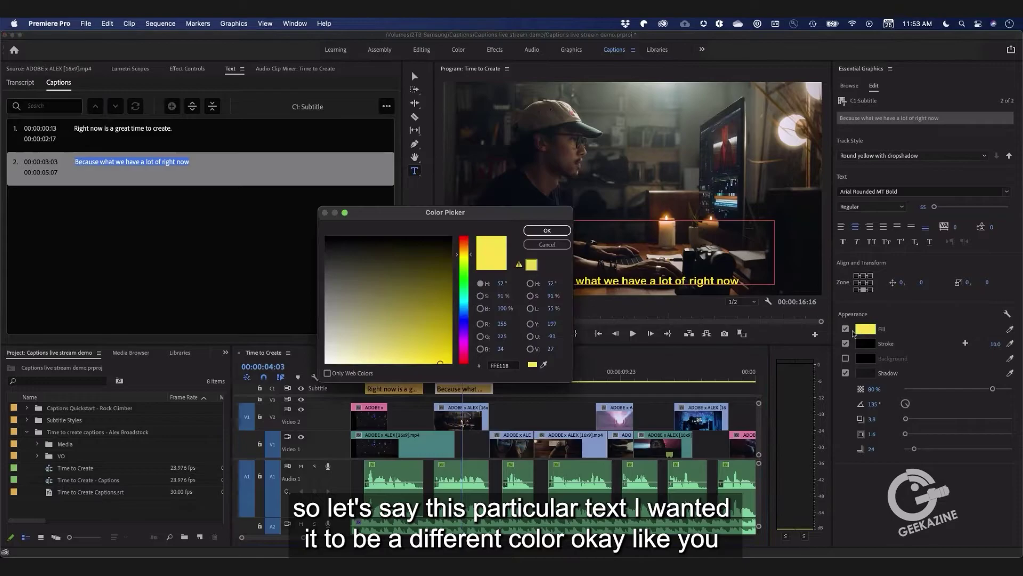
{"action": "left_click_drag", "start_coordinate": [466, 331], "coordinate": [465, 340]}
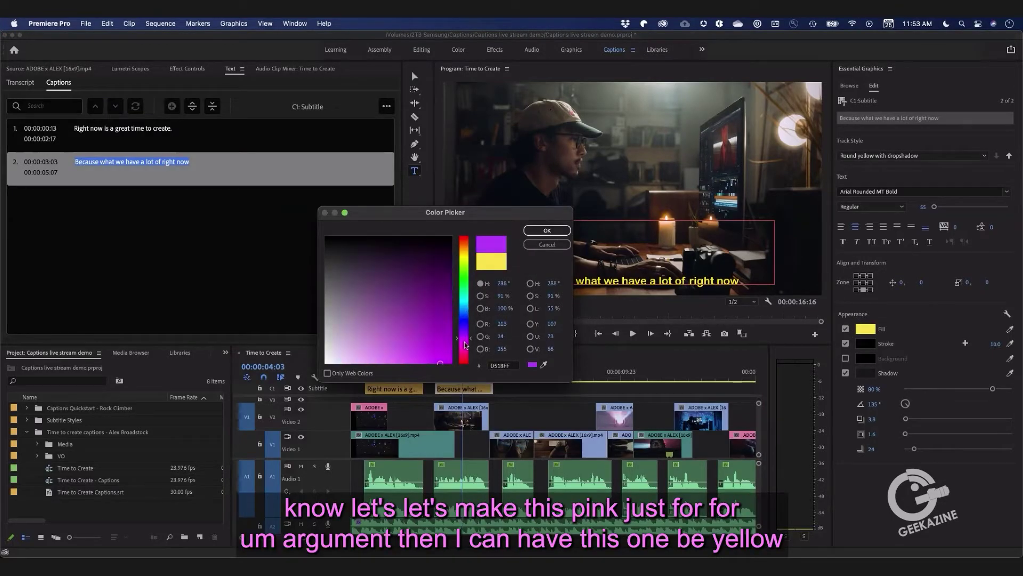
{"action": "left_click", "coordinate": [548, 231]}
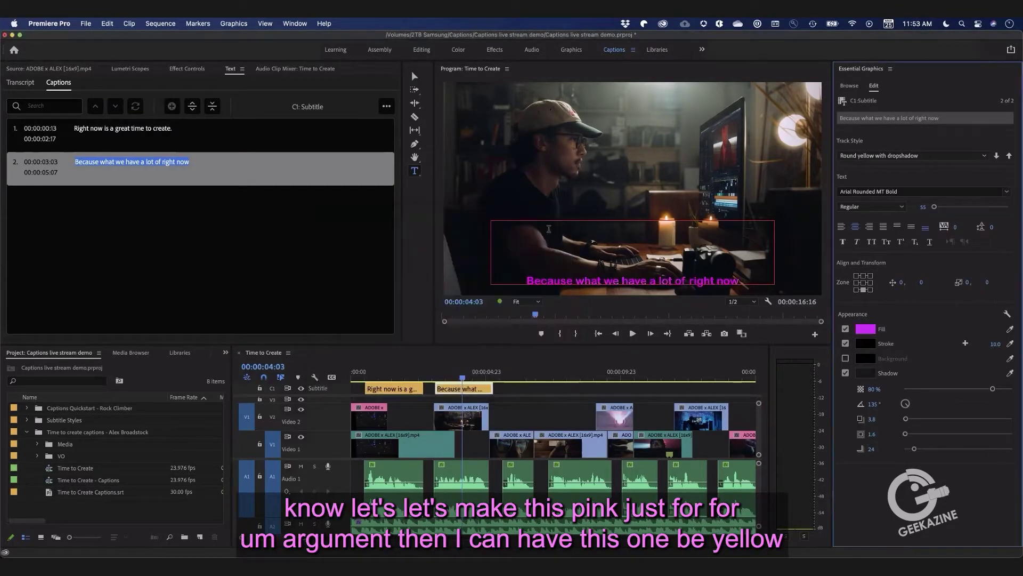
{"action": "left_click", "coordinate": [400, 374]}
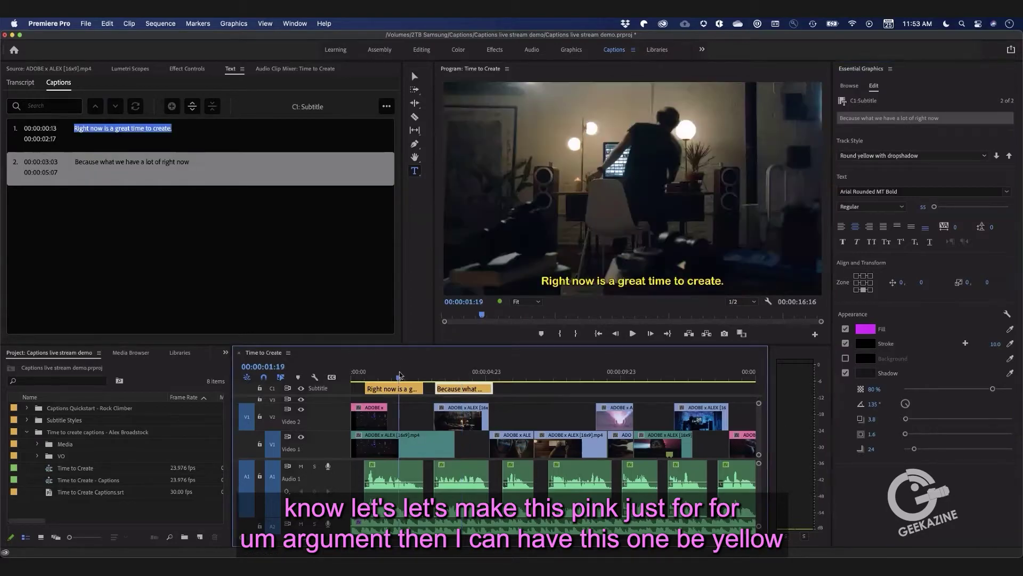
Step: Delete the second caption and remove the Subtitle track from the Time to Create sequence
{"action": "left_click", "coordinate": [461, 375]}
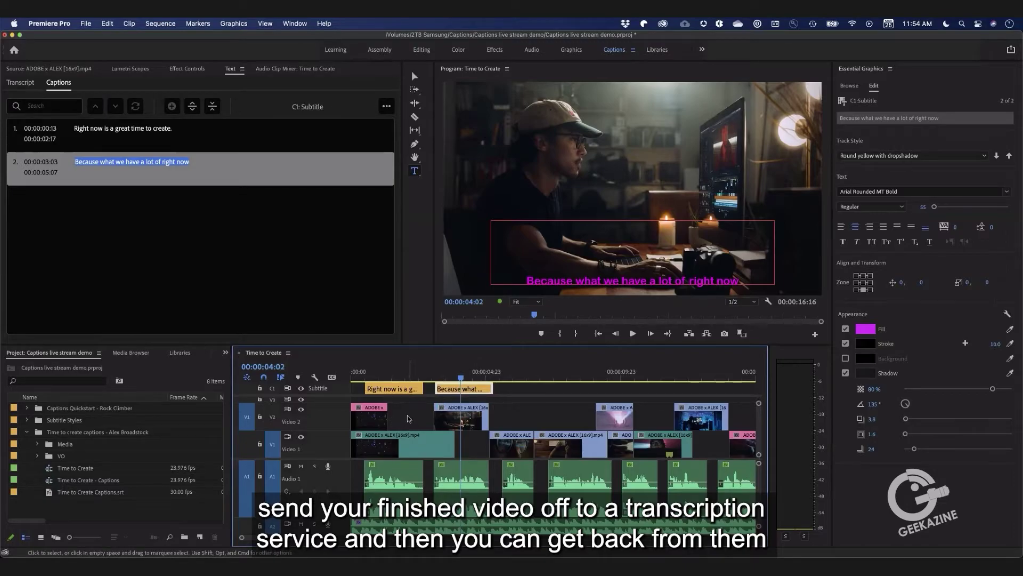
{"action": "key", "text": "Escape"}
{"action": "key", "text": "Delete"}
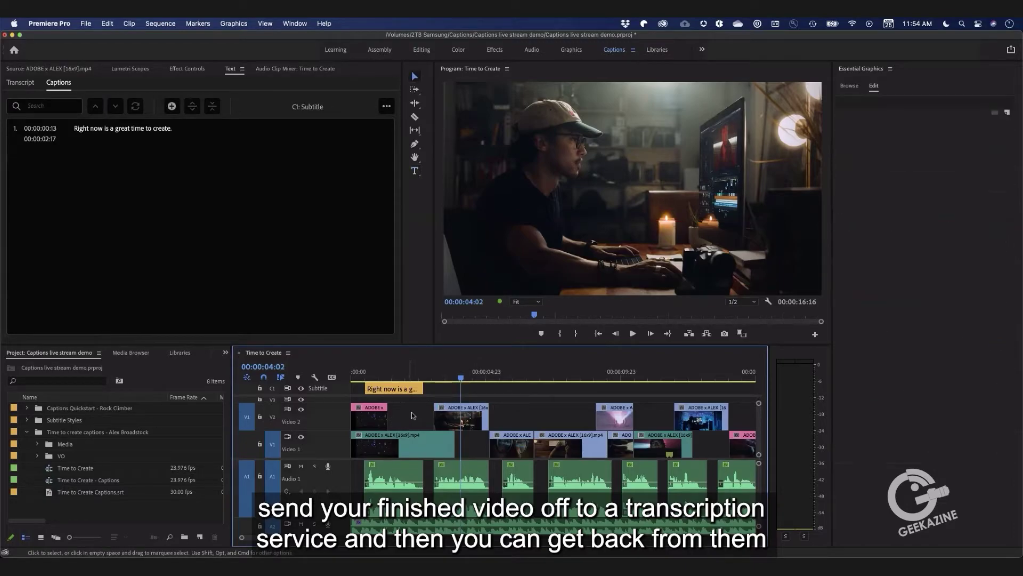
{"action": "right_click", "coordinate": [336, 393]}
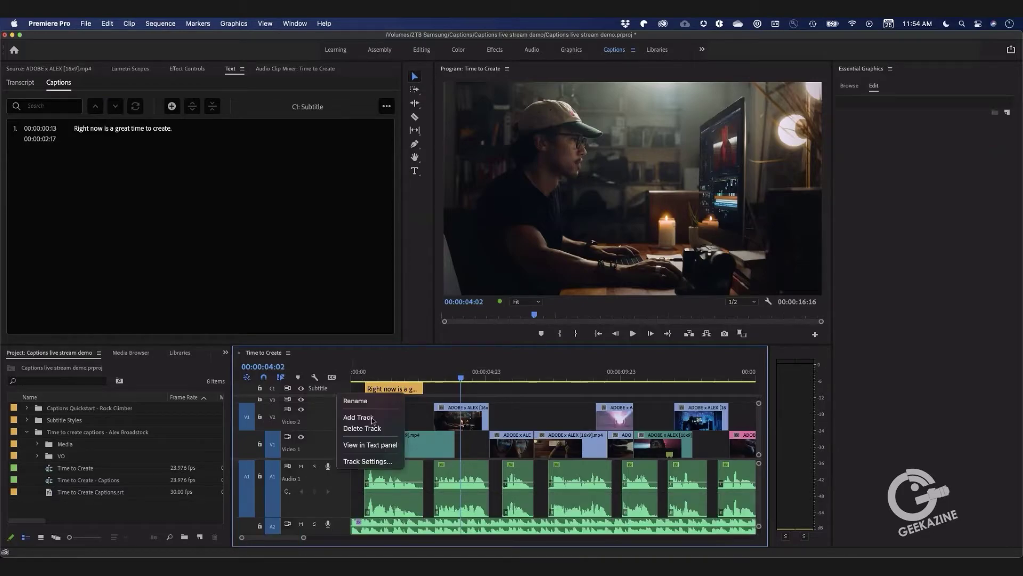
{"action": "left_click", "coordinate": [371, 430]}
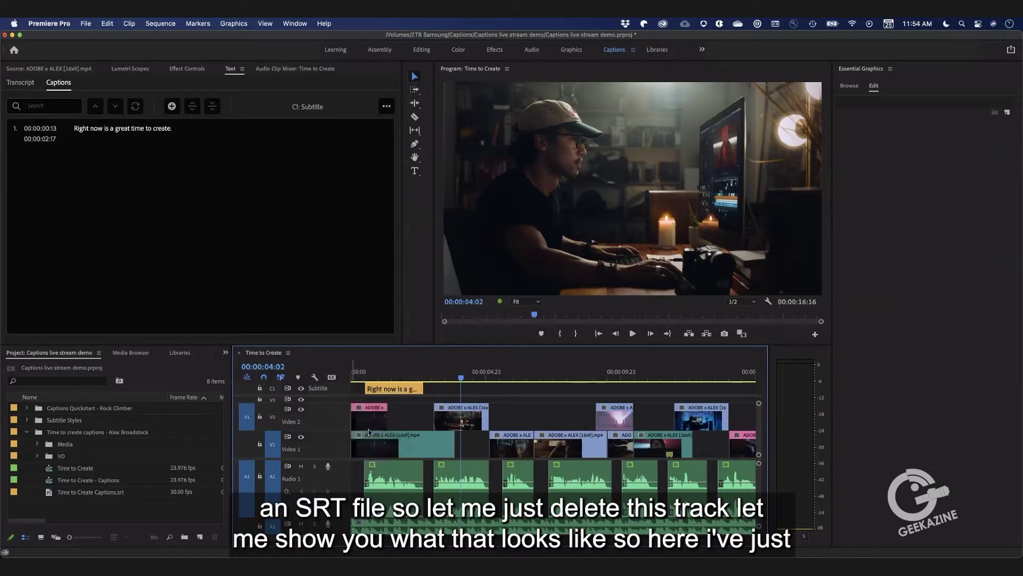
Step: Add Time to Create Captions.srt to the timeline as a Subtitle caption track with the Round yellow with dropshadow style, starting at source timecode
{"action": "left_click", "coordinate": [49, 494]}
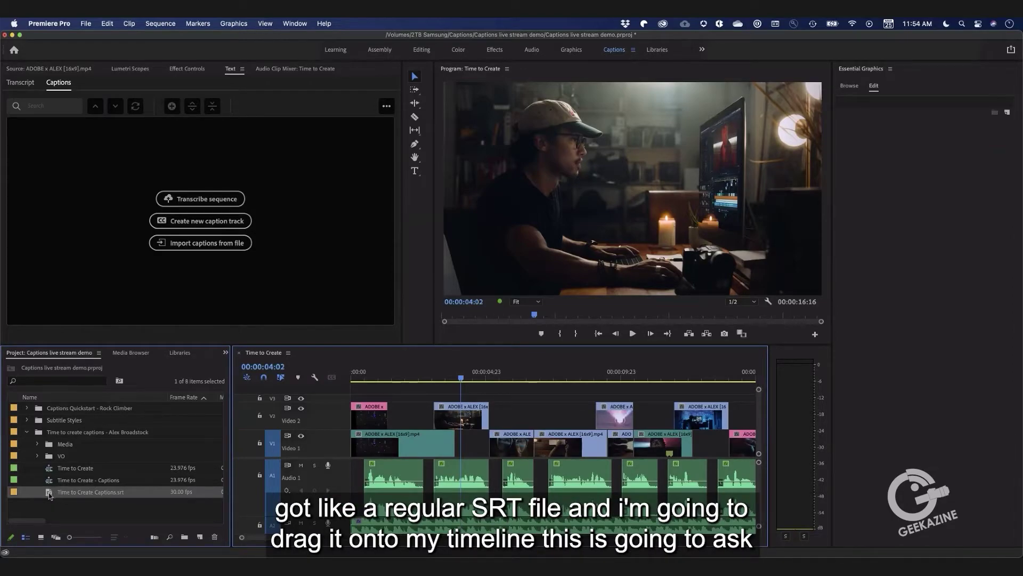
{"action": "left_click_drag", "start_coordinate": [48, 494], "coordinate": [438, 389]}
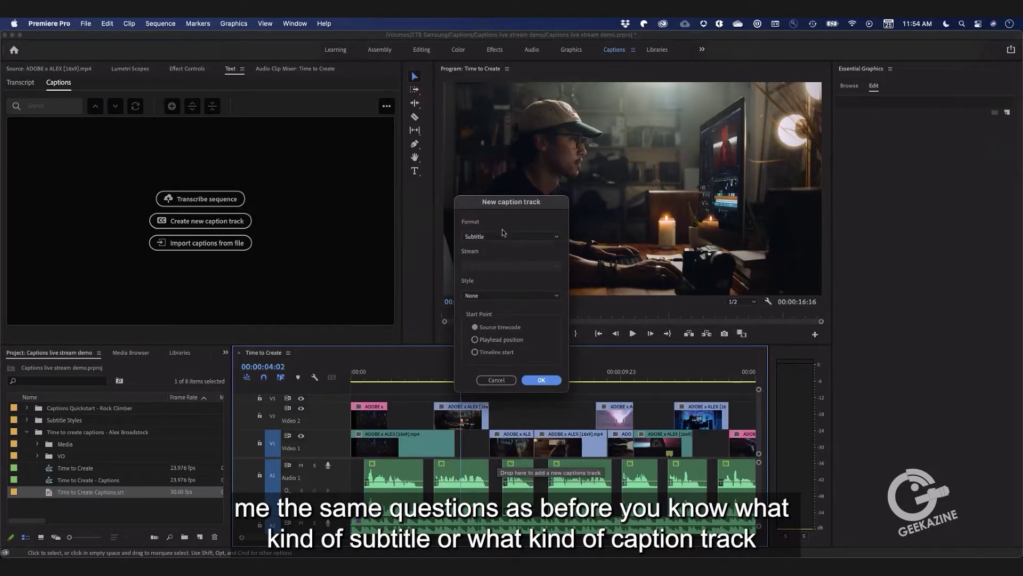
{"action": "left_click", "coordinate": [503, 295]}
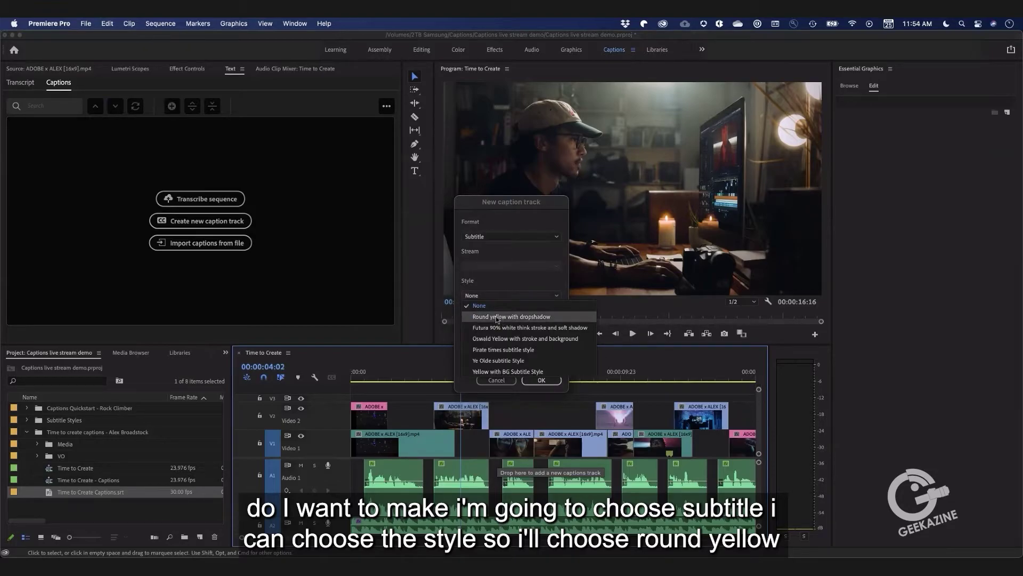
{"action": "left_click", "coordinate": [494, 317]}
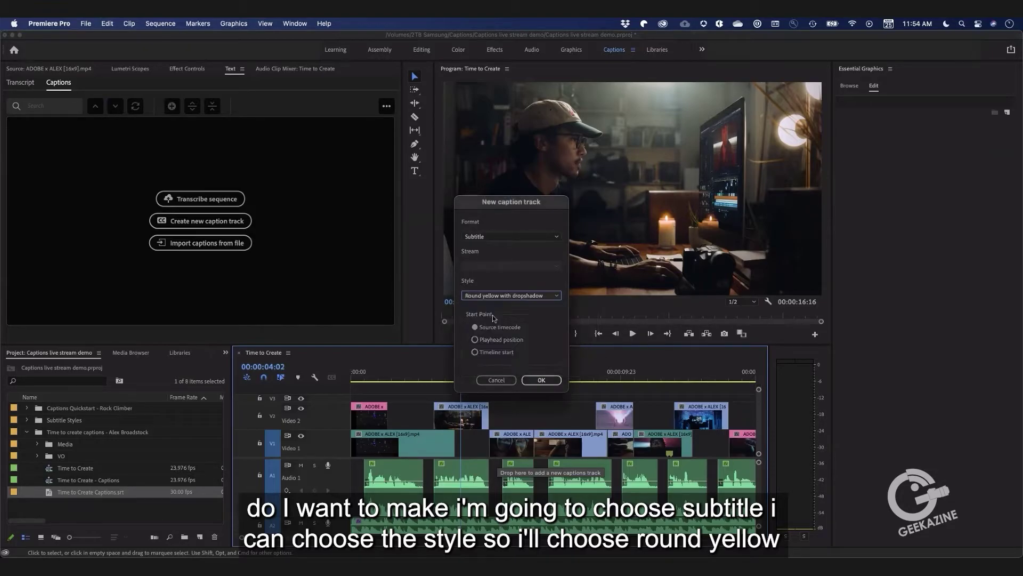
{"action": "left_click", "coordinate": [542, 380]}
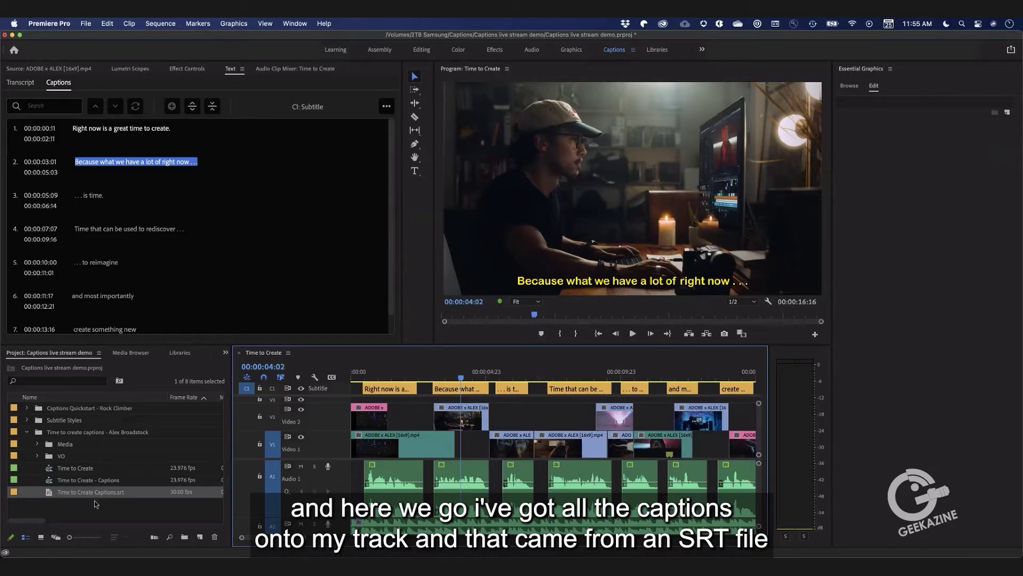
Step: Delete the caption track made from the SRT file
{"action": "left_click", "coordinate": [111, 502]}
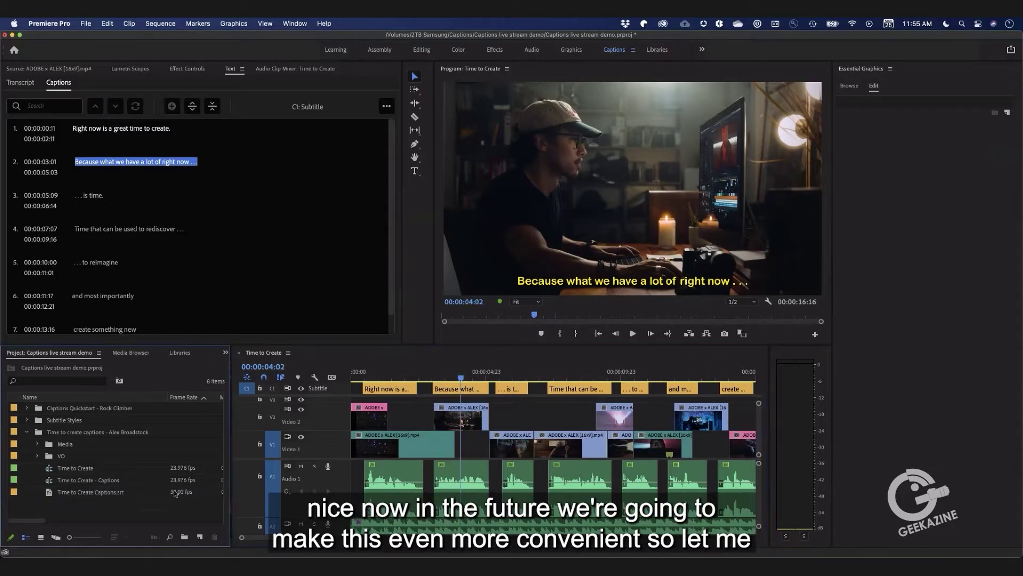
{"action": "right_click", "coordinate": [347, 393]}
{"action": "left_click", "coordinate": [373, 428]}
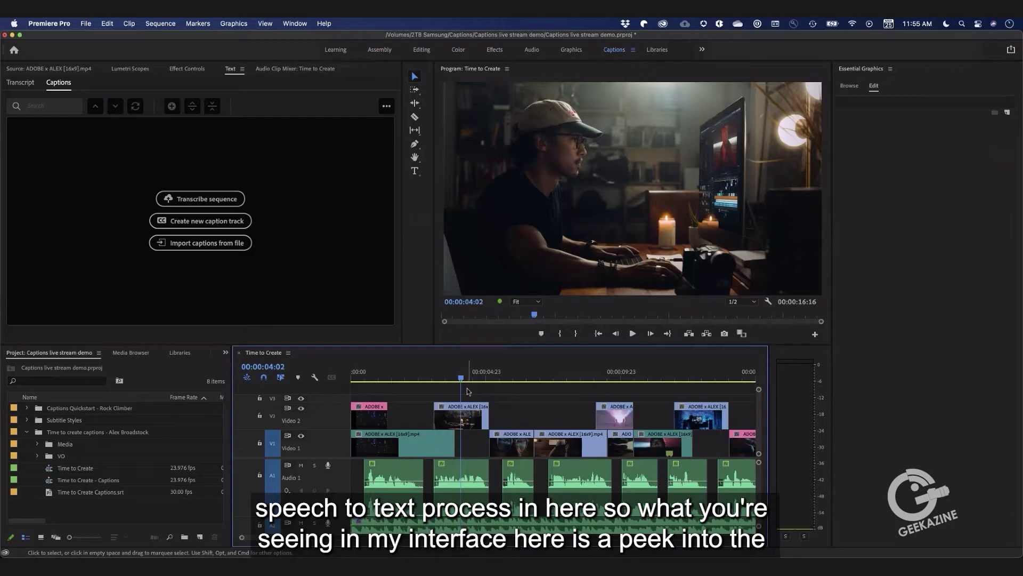
Step: Transcribe the sequence from the Audio 1 track with the language set to English
{"action": "left_click", "coordinate": [200, 200]}
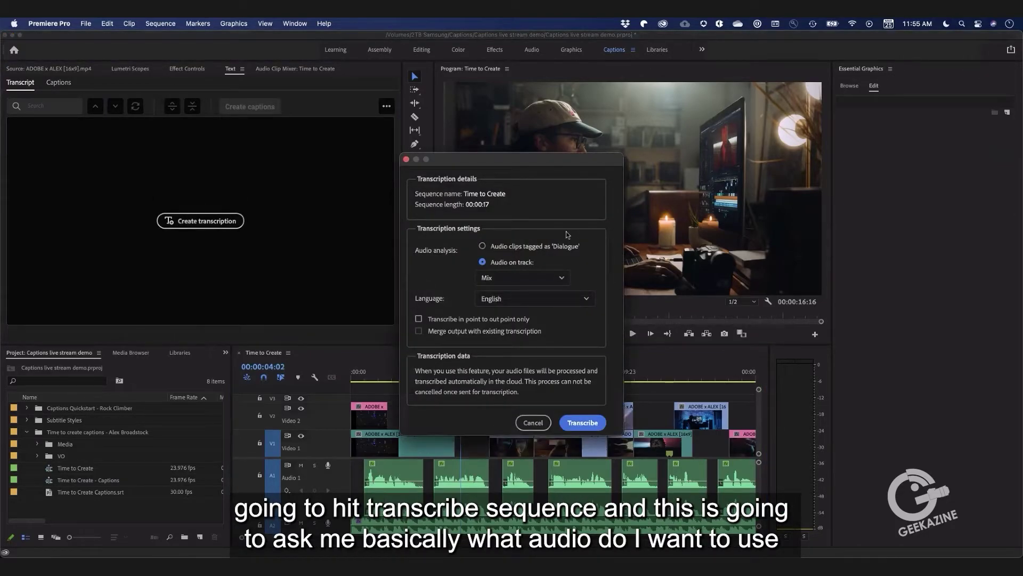
{"action": "left_click", "coordinate": [538, 278]}
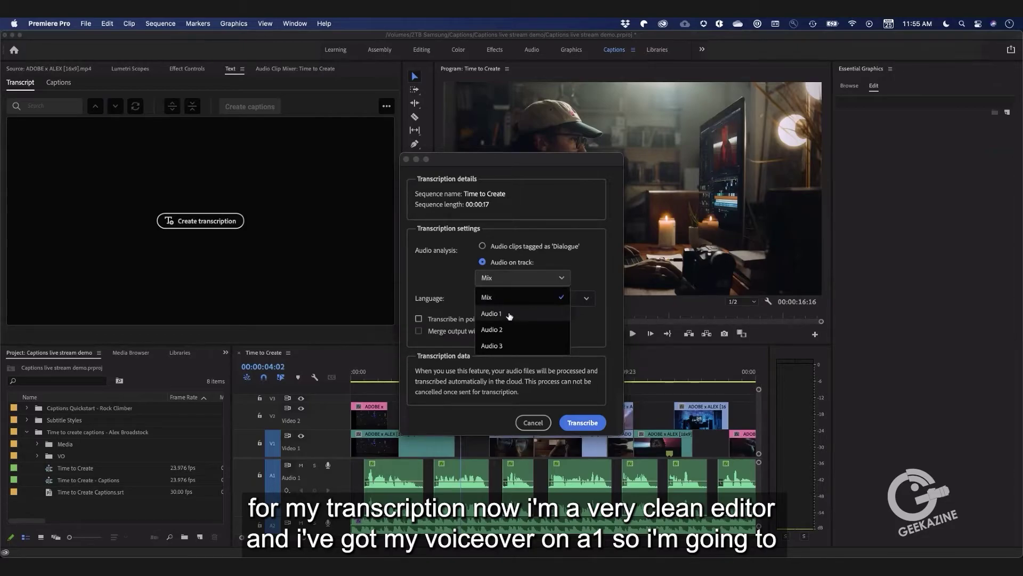
{"action": "left_click", "coordinate": [508, 313]}
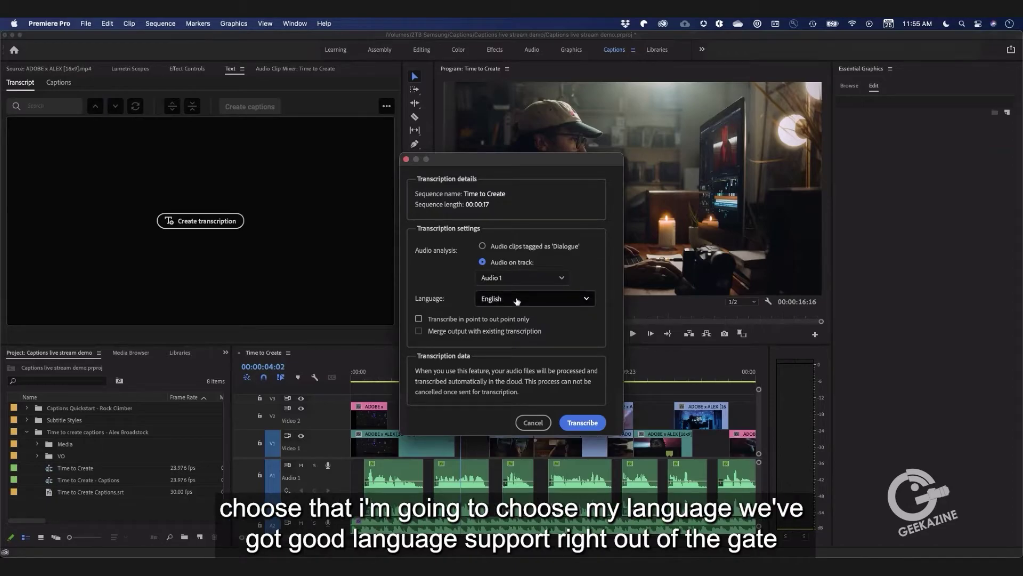
{"action": "left_click", "coordinate": [582, 302]}
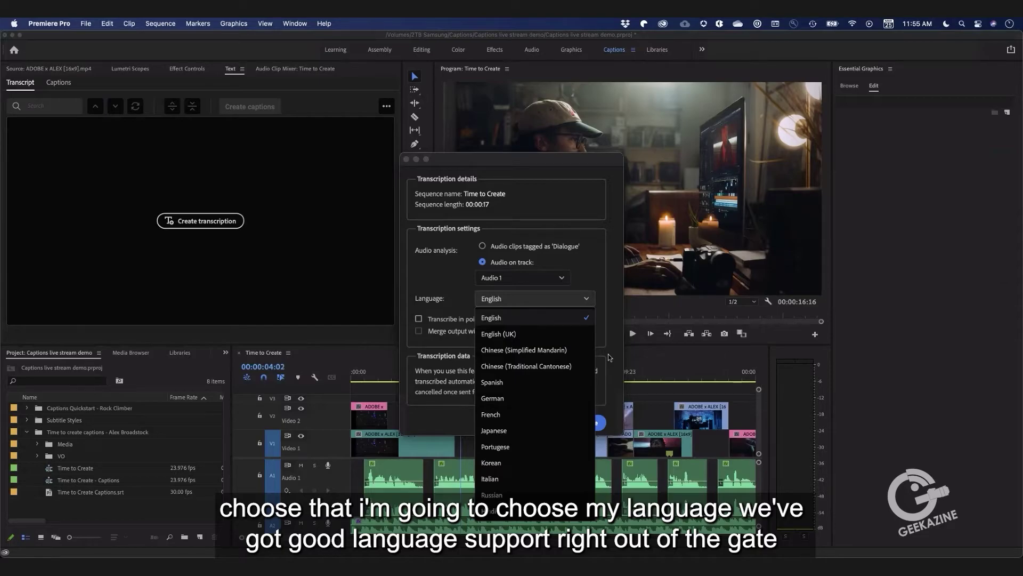
{"action": "left_click", "coordinate": [610, 357]}
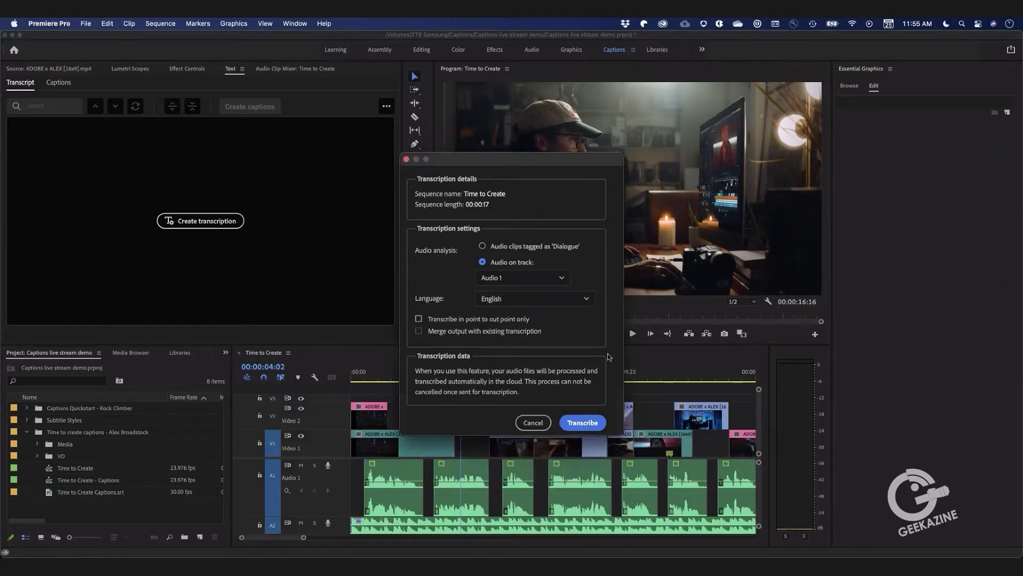
{"action": "left_click", "coordinate": [581, 423]}
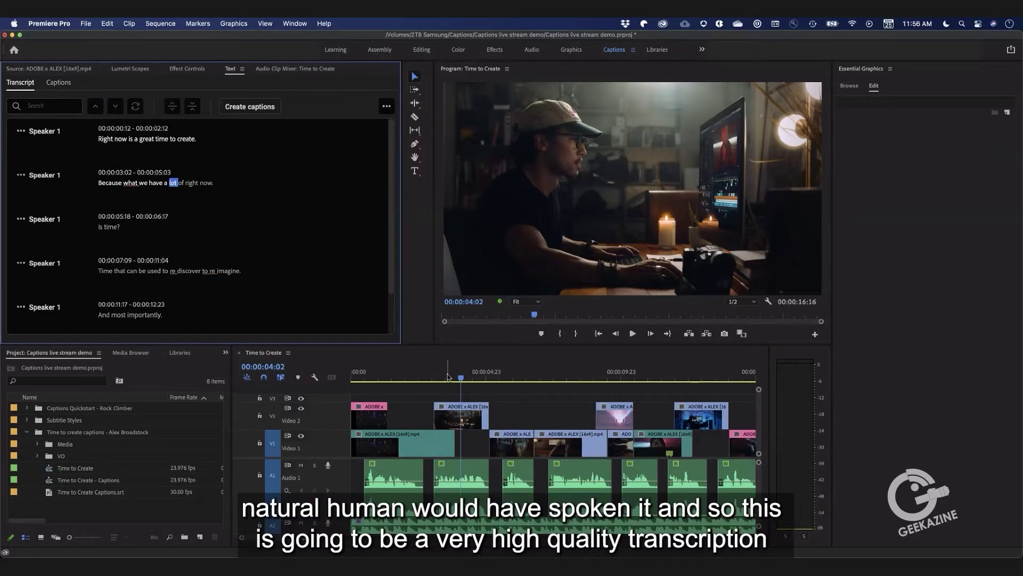
Step: Play the sequence from its start to about 00:00:02:10 and follow the first transcript line word by word
{"action": "left_click", "coordinate": [419, 376]}
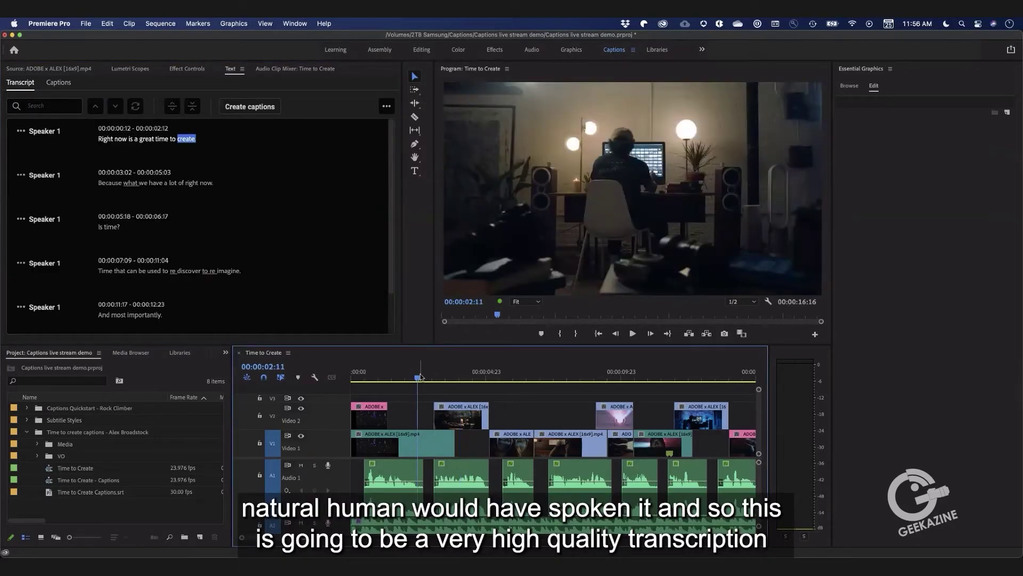
{"action": "left_click_drag", "start_coordinate": [420, 377], "coordinate": [347, 384]}
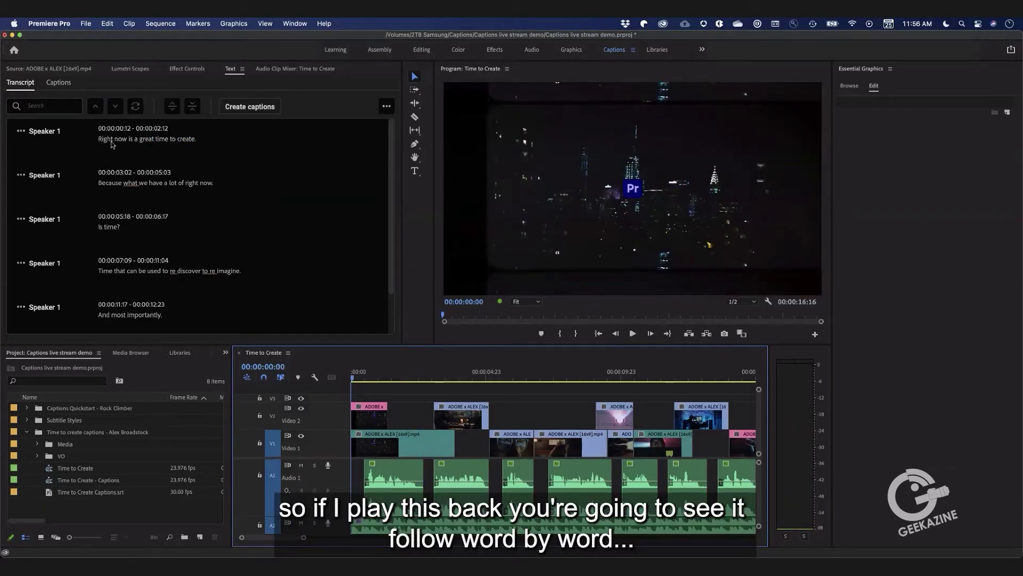
{"action": "key", "text": "space"}
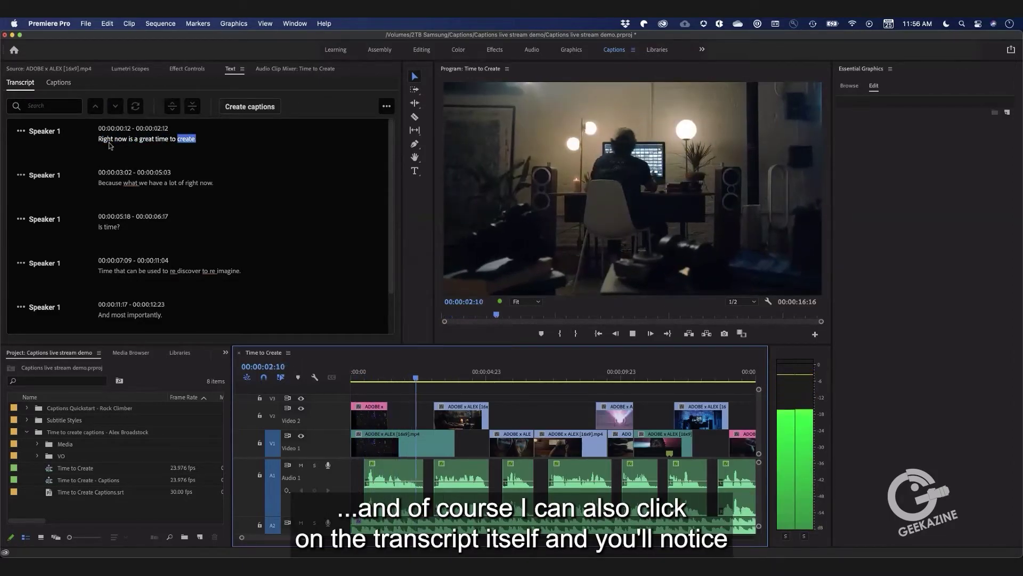
{"action": "key", "text": "space"}
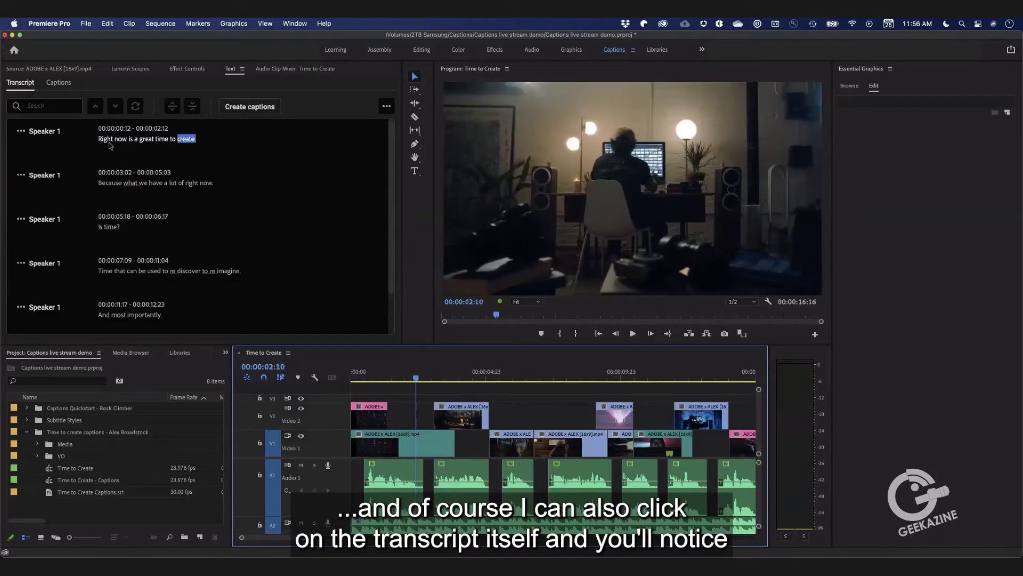
Step: Jump the playhead to different transcript words, including "Because", "right", "importantly" and "something"
{"action": "left_click", "coordinate": [106, 183]}
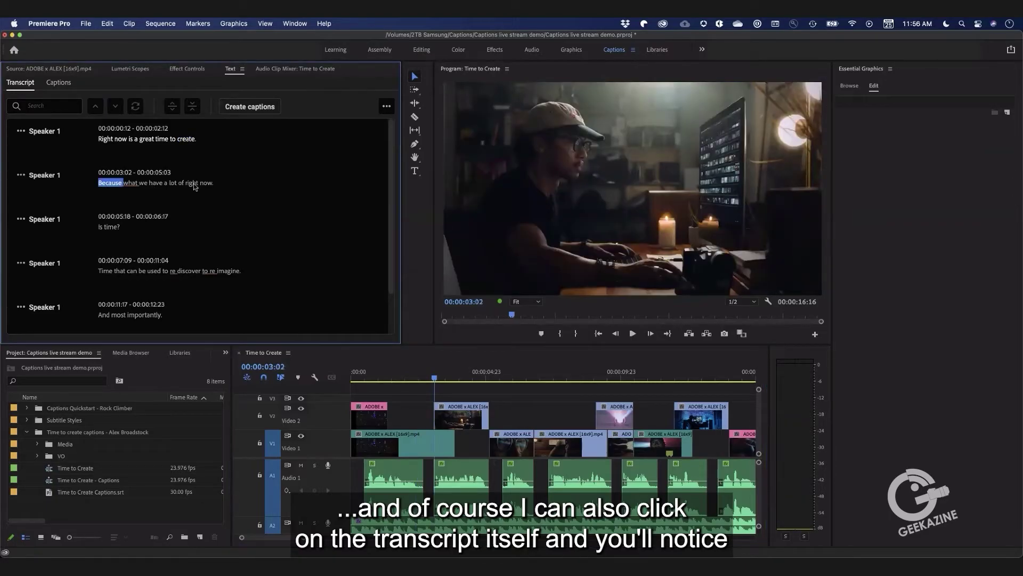
{"action": "left_click", "coordinate": [193, 184]}
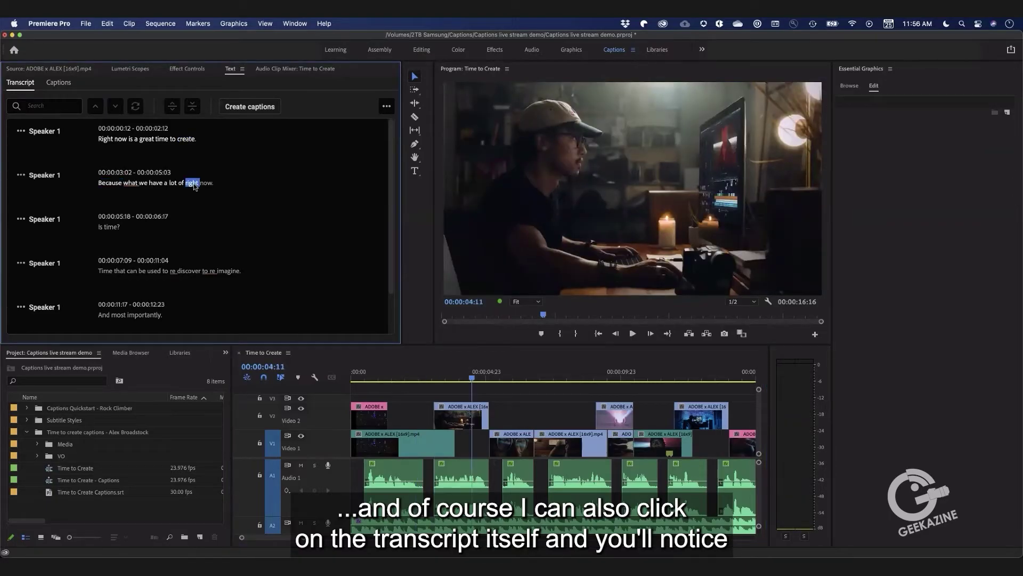
{"action": "left_click", "coordinate": [133, 272]}
{"action": "left_click", "coordinate": [141, 269]}
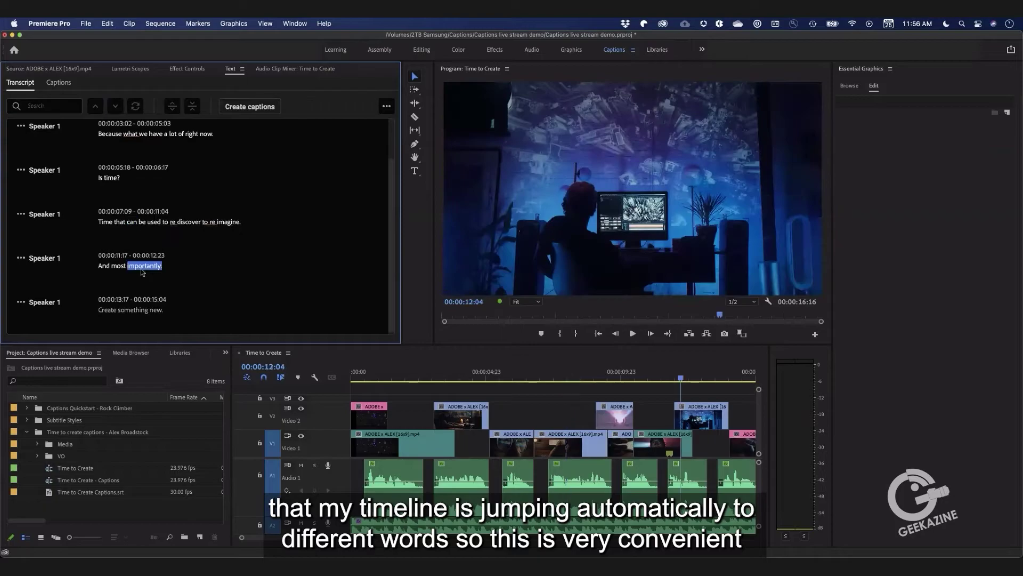
{"action": "left_click", "coordinate": [140, 310]}
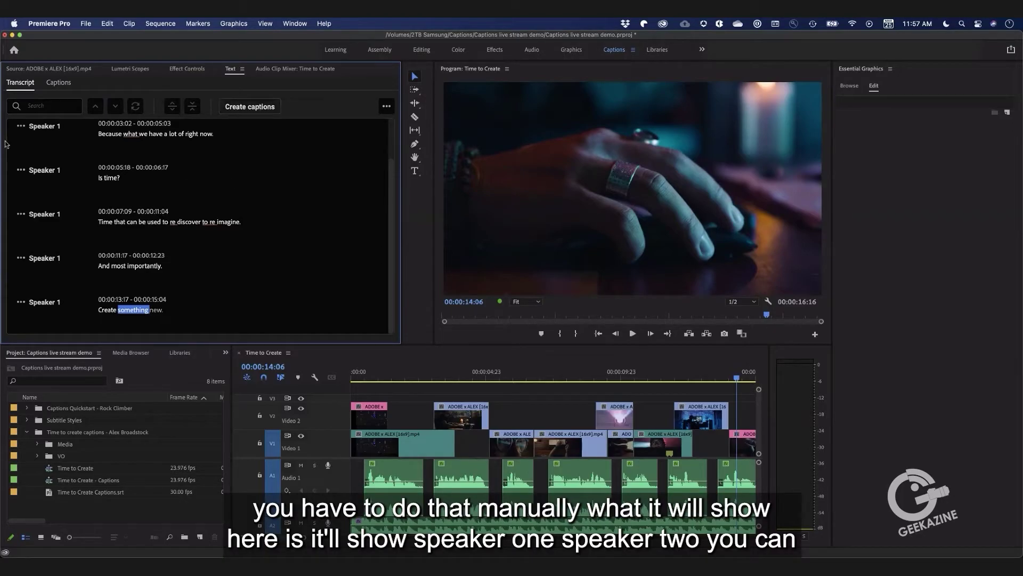
Step: View the speaker options of the second transcript segment
{"action": "scroll", "coordinate": [47, 130], "scroll_direction": "up", "scroll_amount": 1}
{"action": "scroll", "coordinate": [48, 129], "scroll_direction": "up", "scroll_amount": 1}
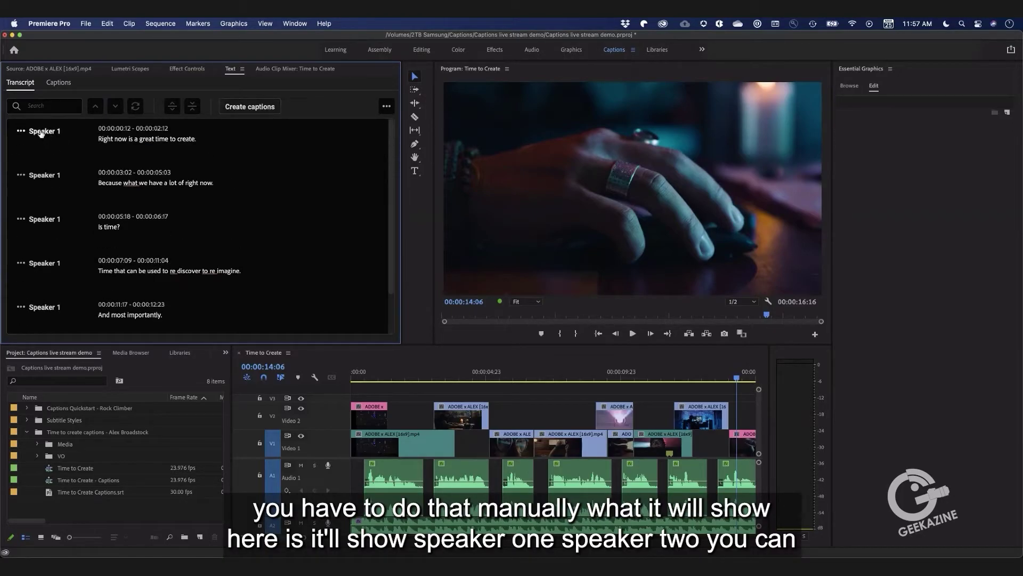
{"action": "left_click", "coordinate": [46, 178]}
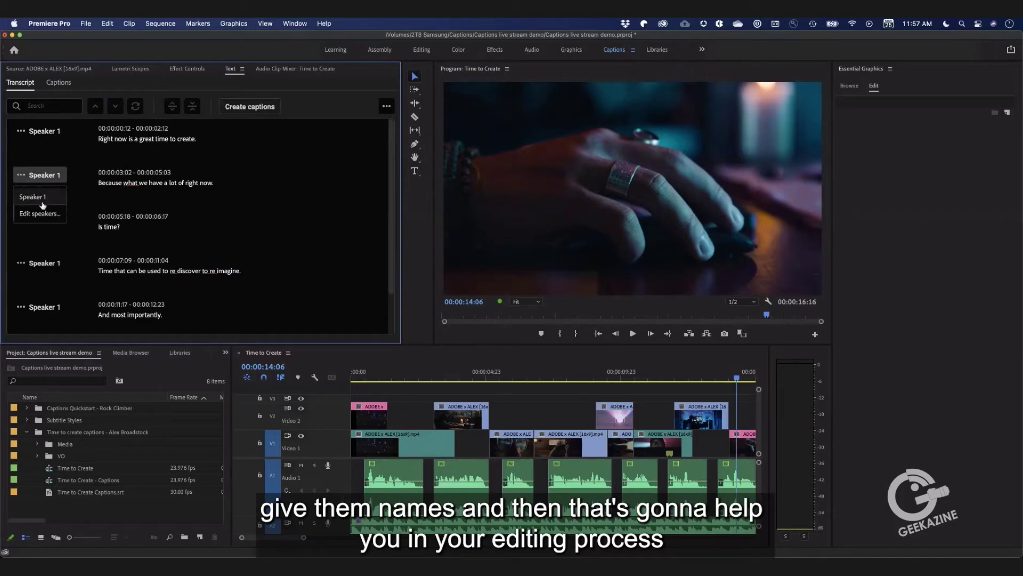
{"action": "left_click", "coordinate": [74, 193]}
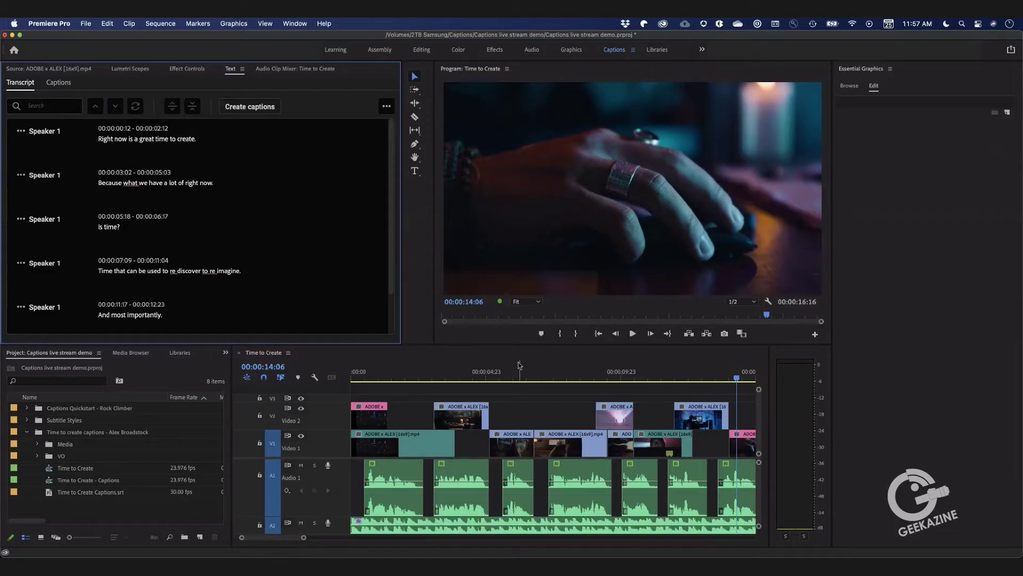
Step: Create Subtitle captions from the sequence transcript with the Round yellow with dropshadow style, and view the second caption at 00:00:04:06
{"action": "left_click", "coordinate": [493, 368]}
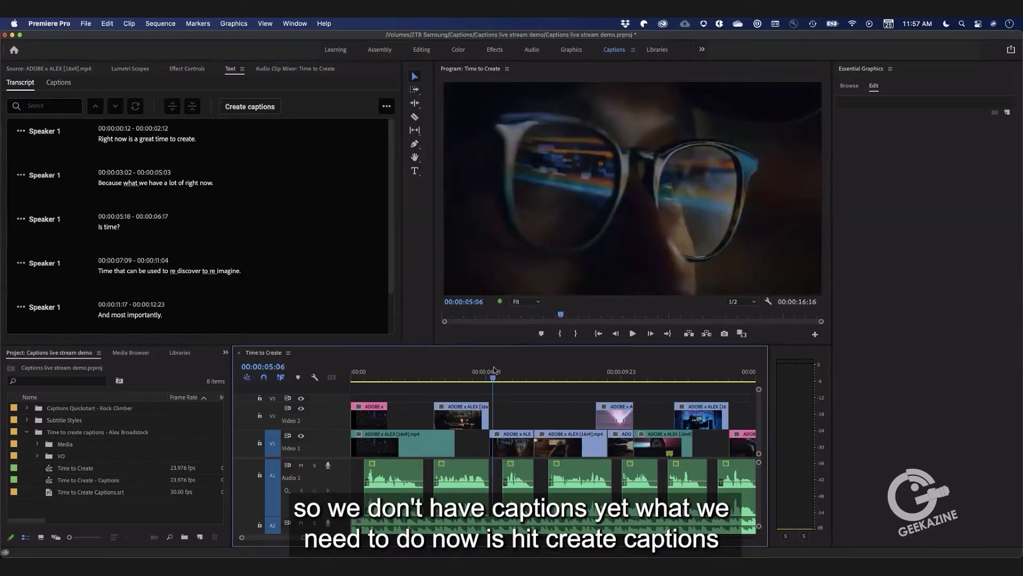
{"action": "left_click", "coordinate": [249, 107]}
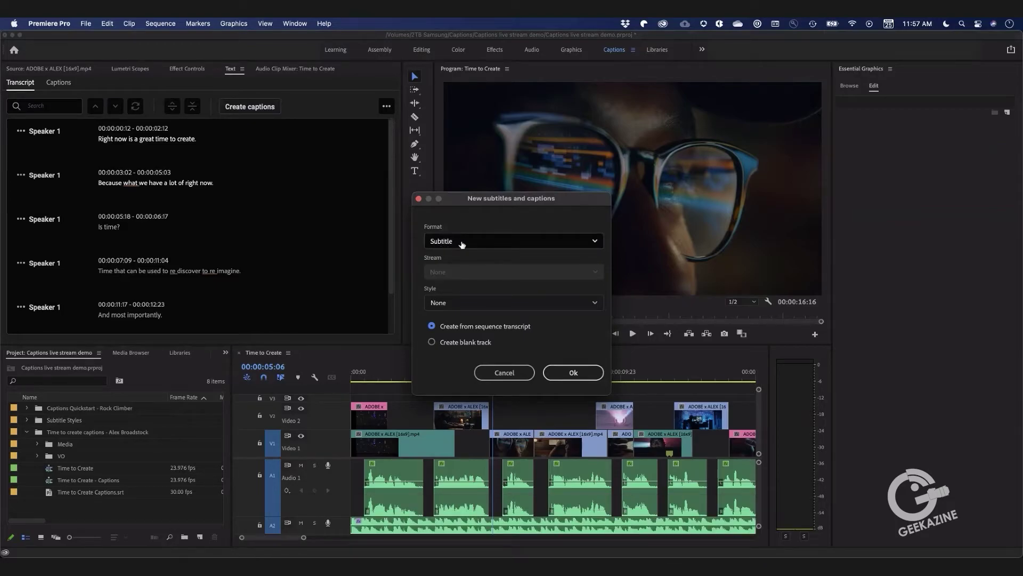
{"action": "left_click", "coordinate": [459, 305]}
{"action": "left_click", "coordinate": [462, 338]}
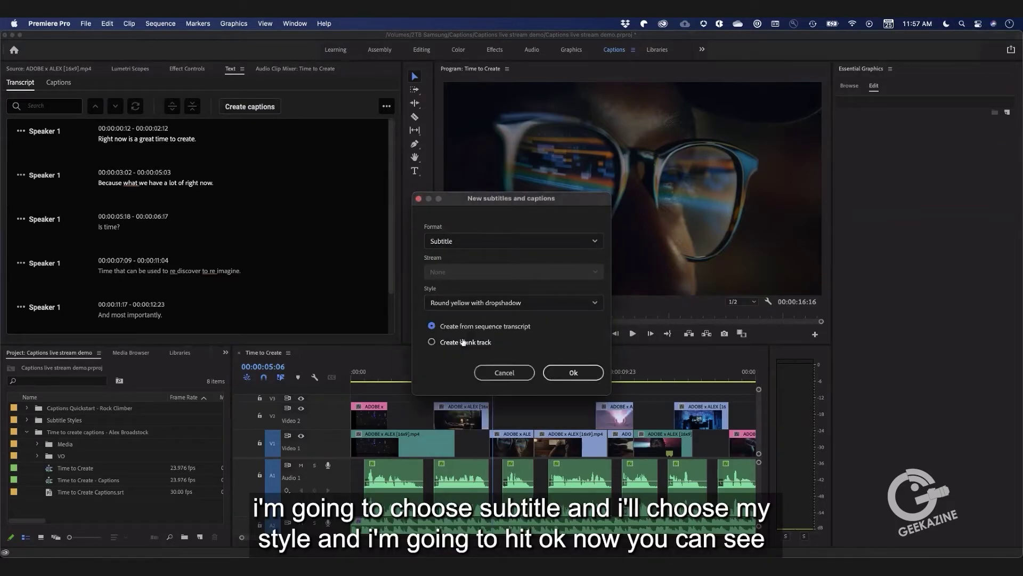
{"action": "left_click", "coordinate": [575, 373]}
{"action": "left_click", "coordinate": [466, 372]}
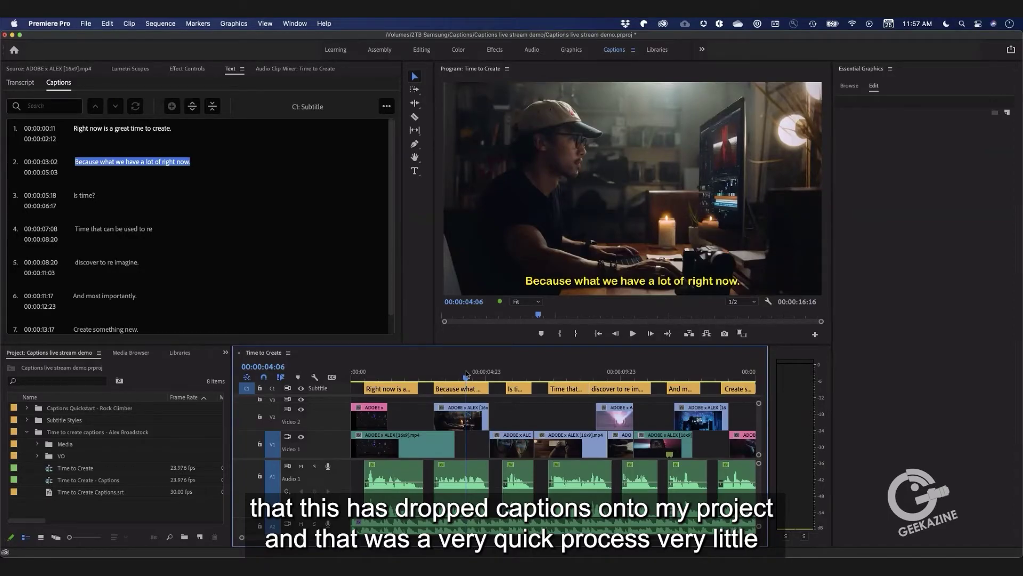
Step: Select the first caption on the subtitle track and search the captions for "Time"
{"action": "left_click", "coordinate": [400, 372]}
{"action": "left_click", "coordinate": [402, 389]}
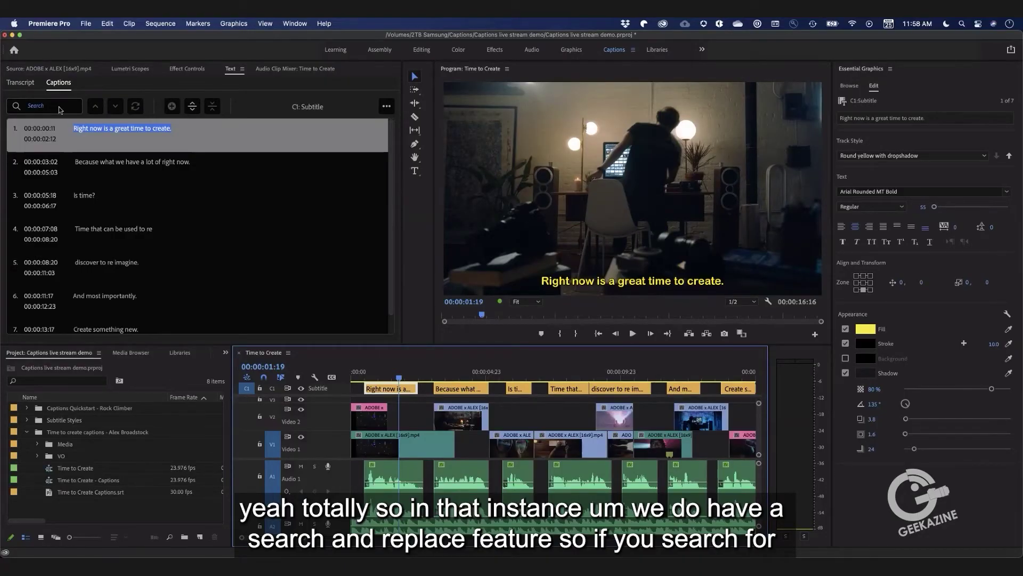
{"action": "left_click", "coordinate": [60, 110]}
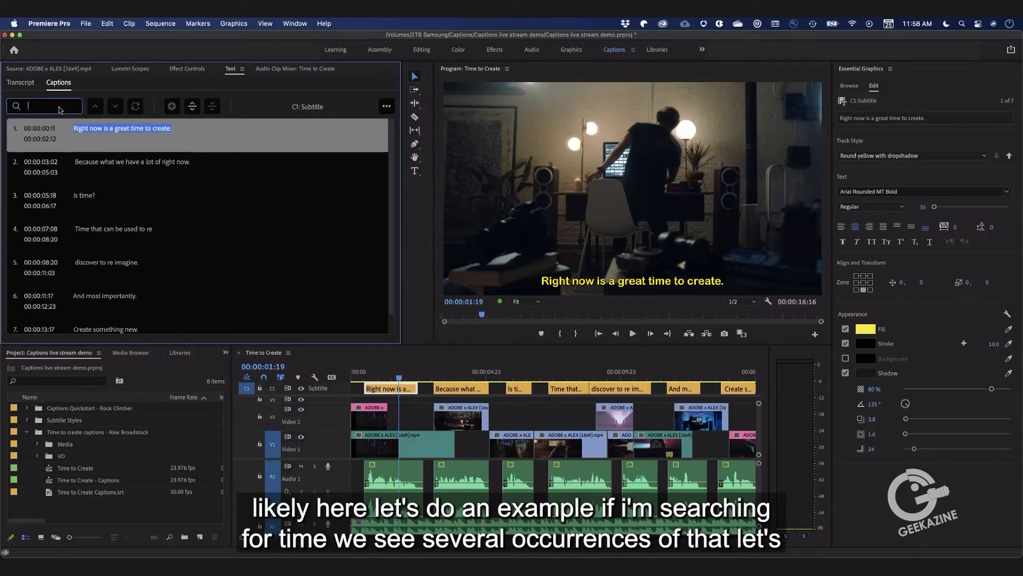
{"action": "type", "text": "Time"}
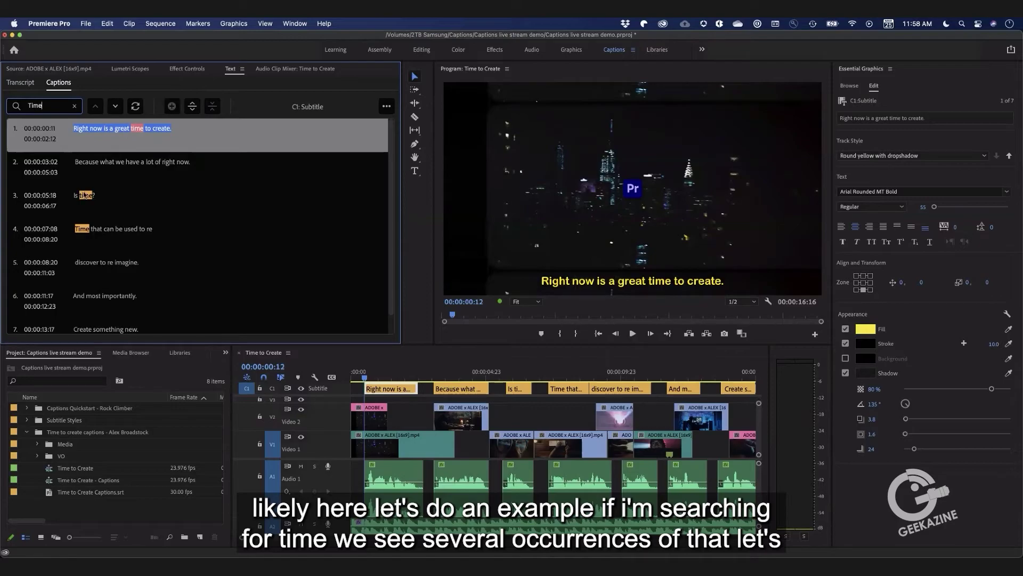
Step: Replace all instances of "Time" in the captions with "thyme"
{"action": "left_click", "coordinate": [135, 108]}
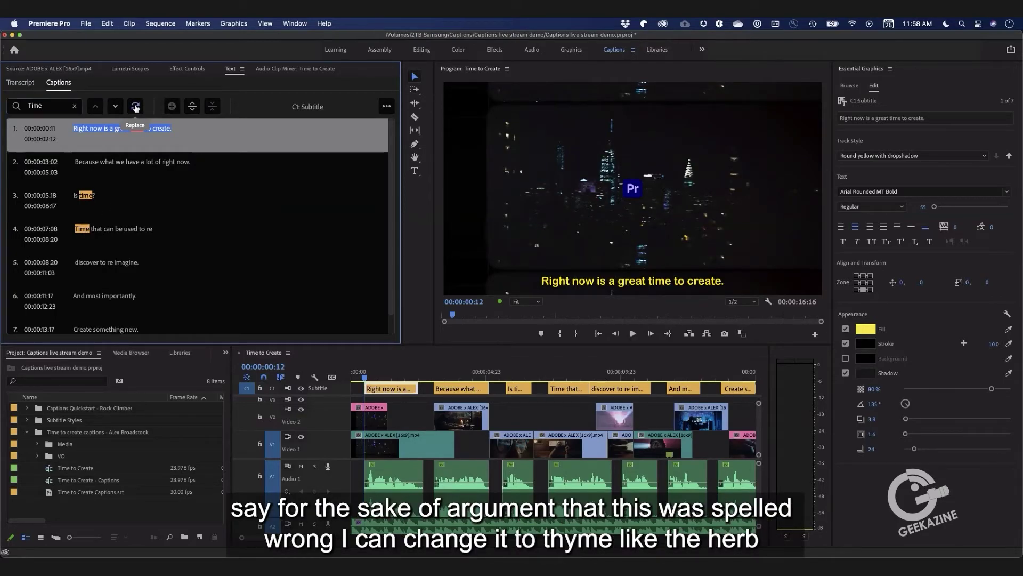
{"action": "left_click", "coordinate": [79, 129]}
{"action": "type", "text": "thyme"}
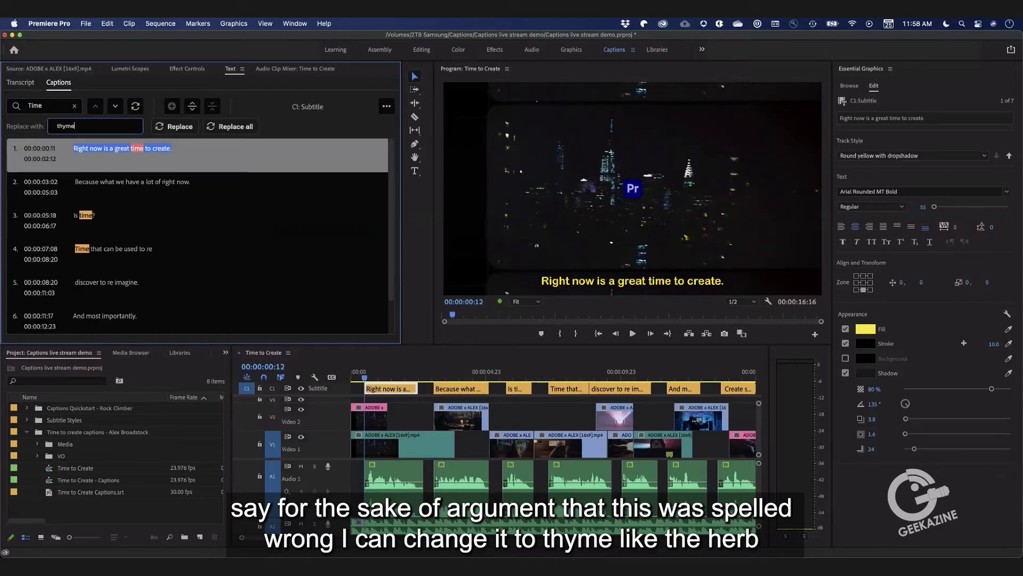
{"action": "left_click", "coordinate": [236, 128]}
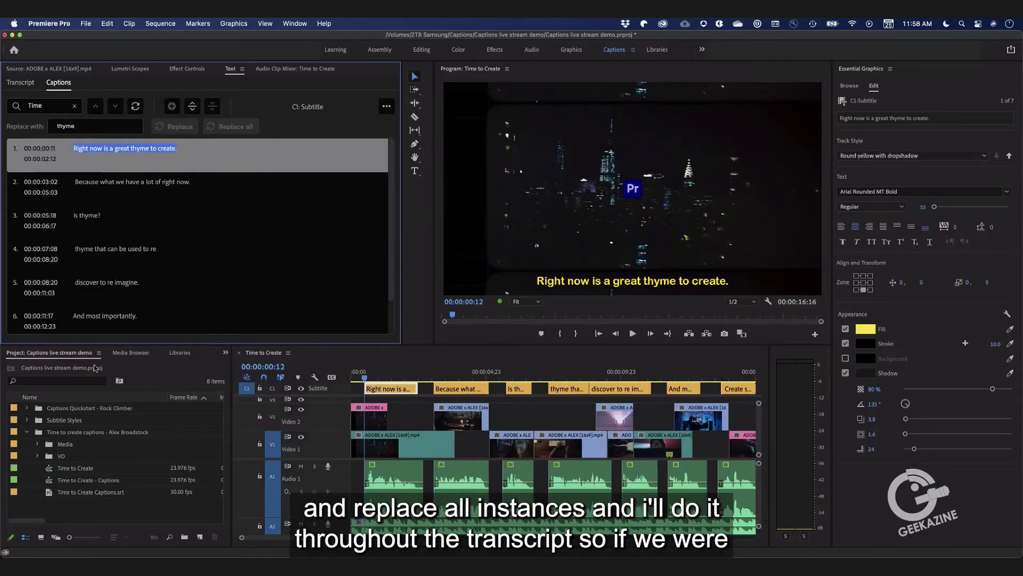
Step: Search the captions for "Thyme" and replace all instances with "time"
{"action": "left_click", "coordinate": [84, 127]}
{"action": "double_click", "coordinate": [53, 126]}
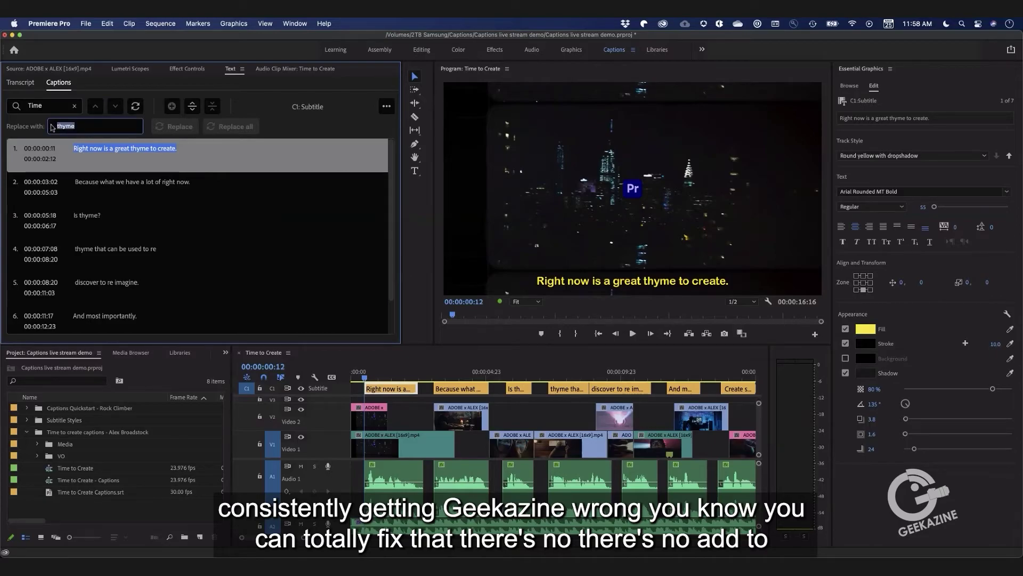
{"action": "left_click_drag", "start_coordinate": [50, 106], "coordinate": [1, 101]}
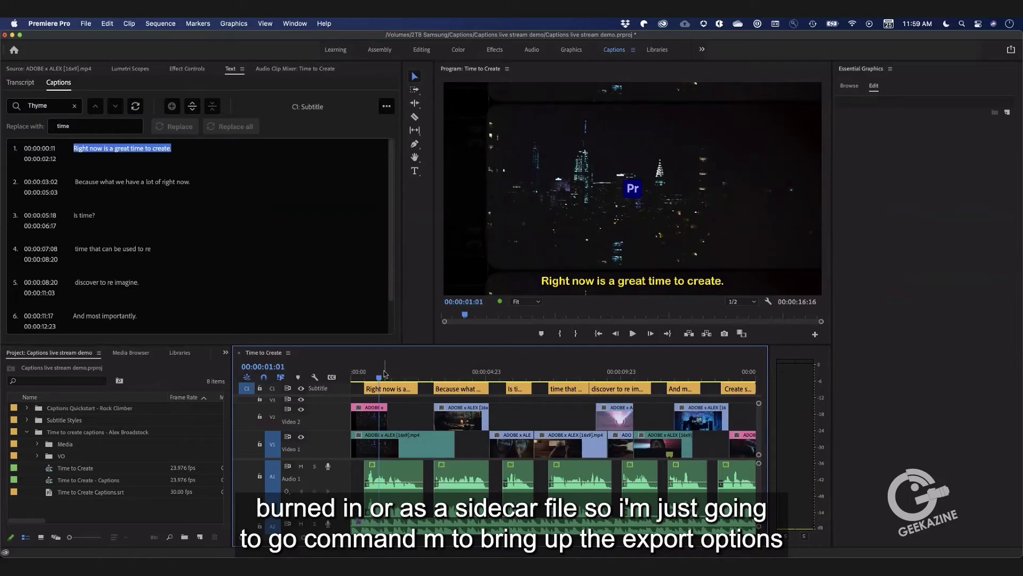
Step: Open the export settings for the sequence and choose the YouTube 1080p Full HD preset
{"action": "key", "text": "super+m"}
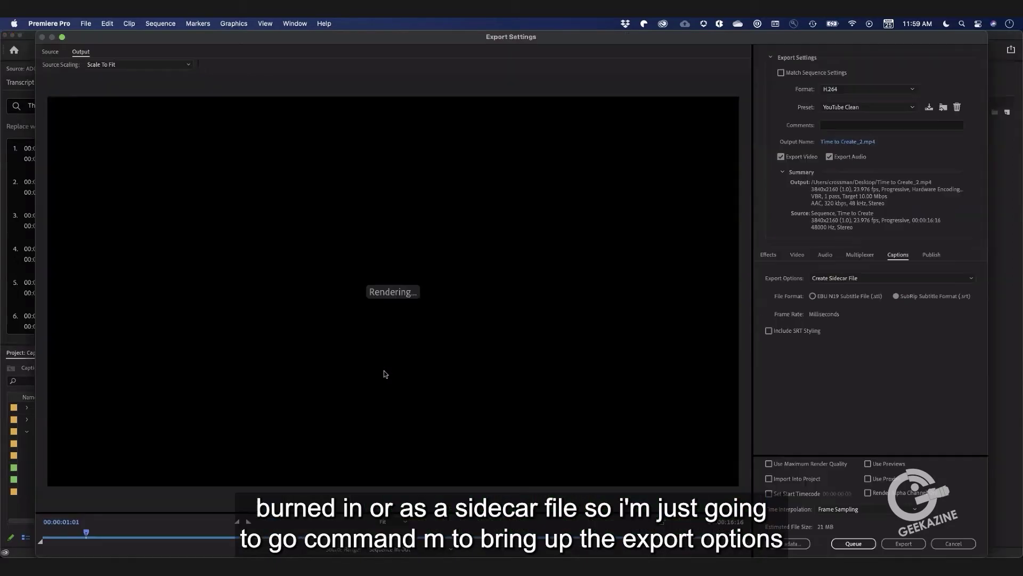
{"action": "left_click", "coordinate": [864, 108]}
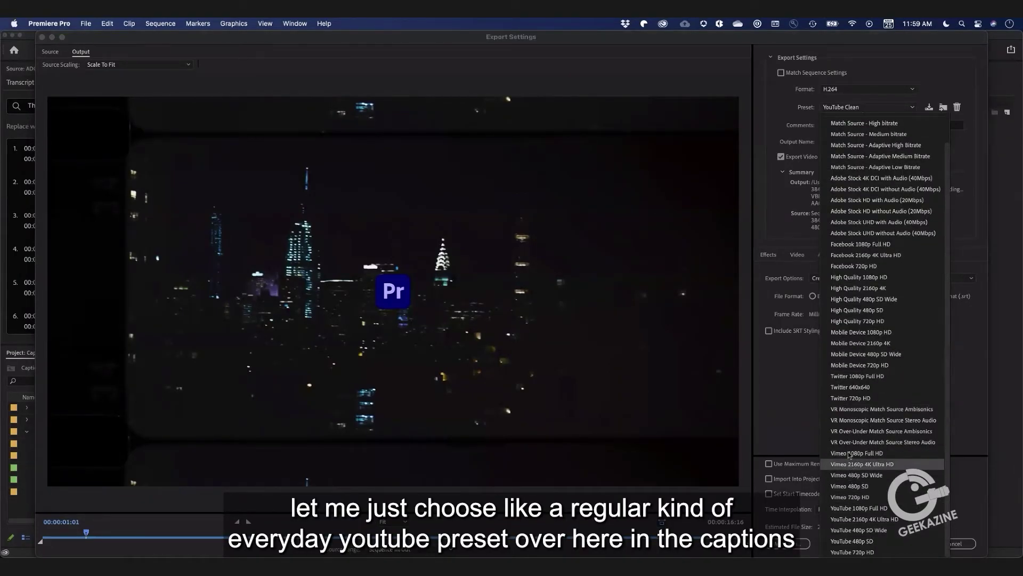
{"action": "left_click", "coordinate": [851, 455]}
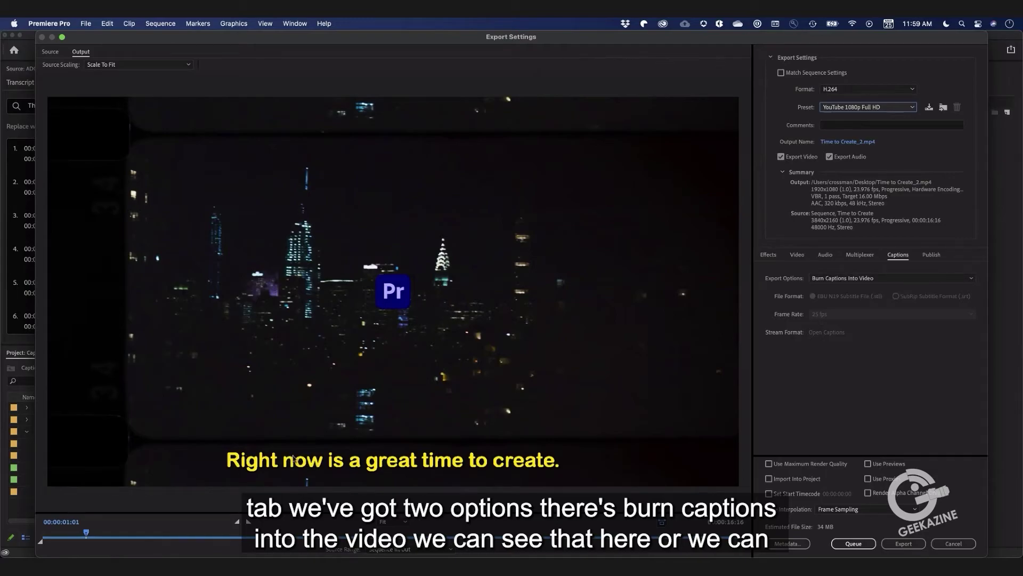
Step: Export the sequence with its captions as a sidecar file in SubRip Subtitle Format (.srt)
{"action": "left_click", "coordinate": [887, 282]}
{"action": "left_click", "coordinate": [879, 301]}
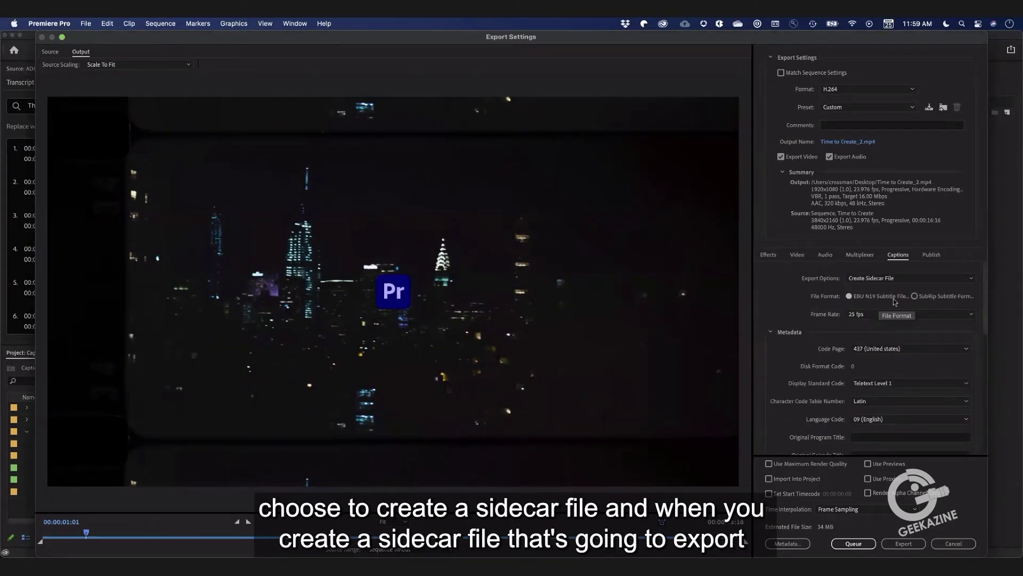
{"action": "left_click", "coordinate": [915, 296]}
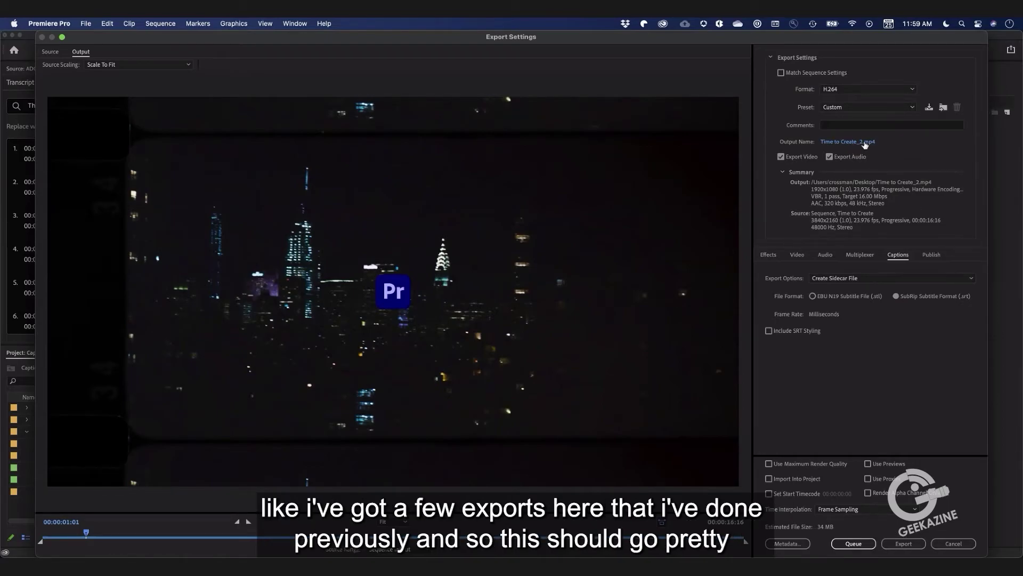
{"action": "left_click", "coordinate": [903, 545]}
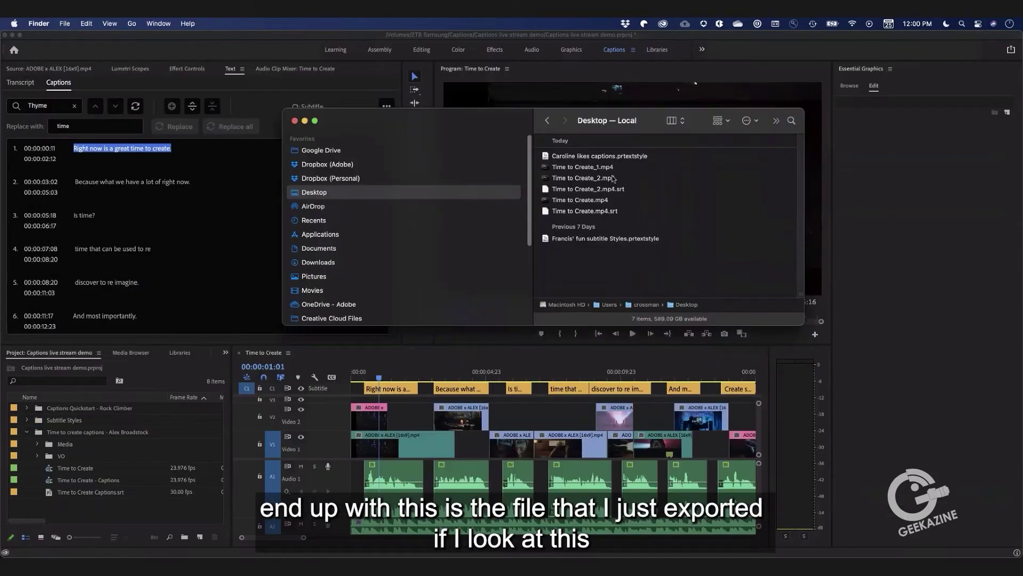
Step: Preview the exported Time to Create_2.mp4 in a widened Finder window to check the video for burned-in captions
{"action": "left_click", "coordinate": [601, 179]}
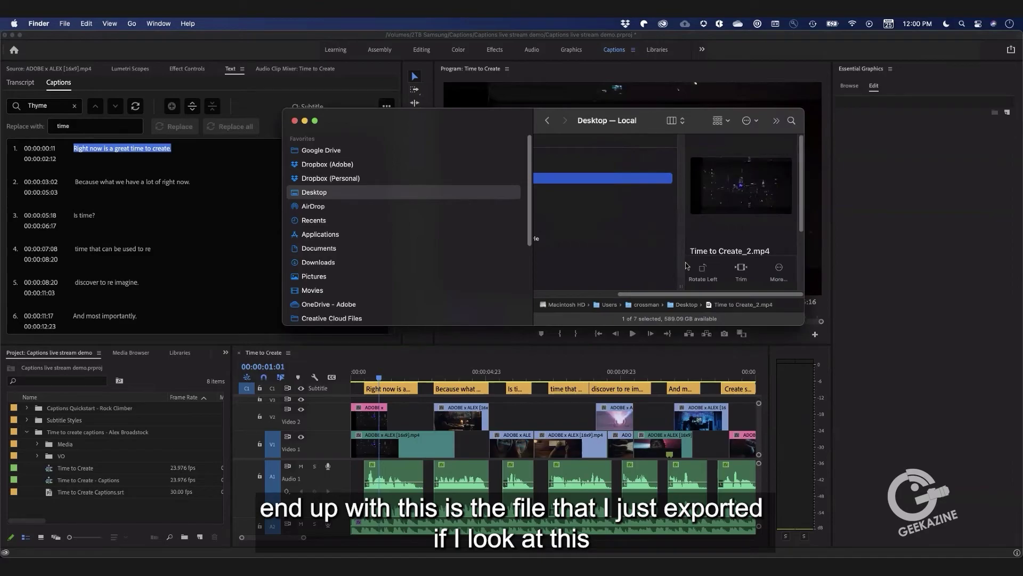
{"action": "left_click_drag", "start_coordinate": [949, 361], "coordinate": [987, 367]}
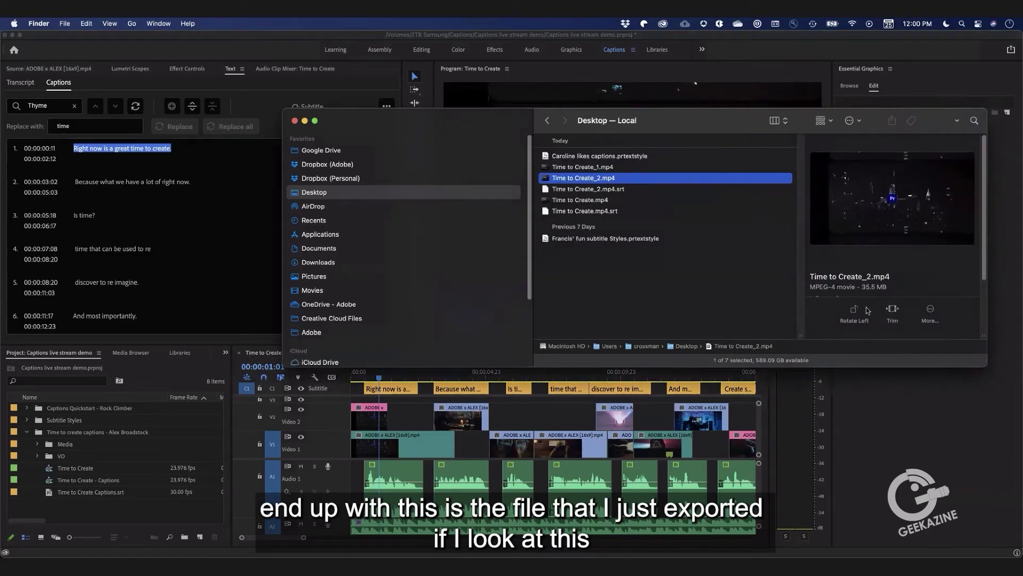
{"action": "key", "text": "space"}
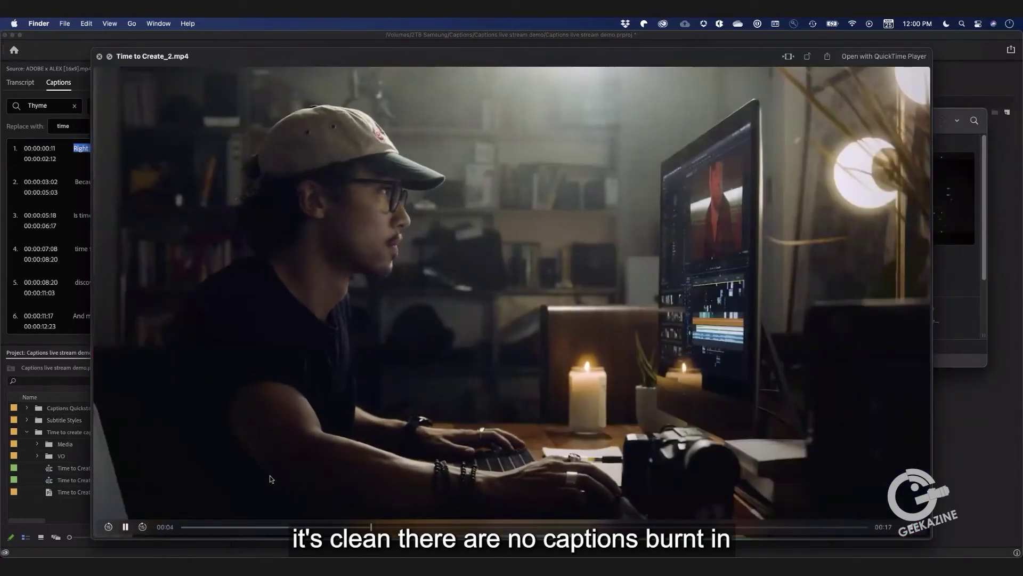
{"action": "key", "text": "space"}
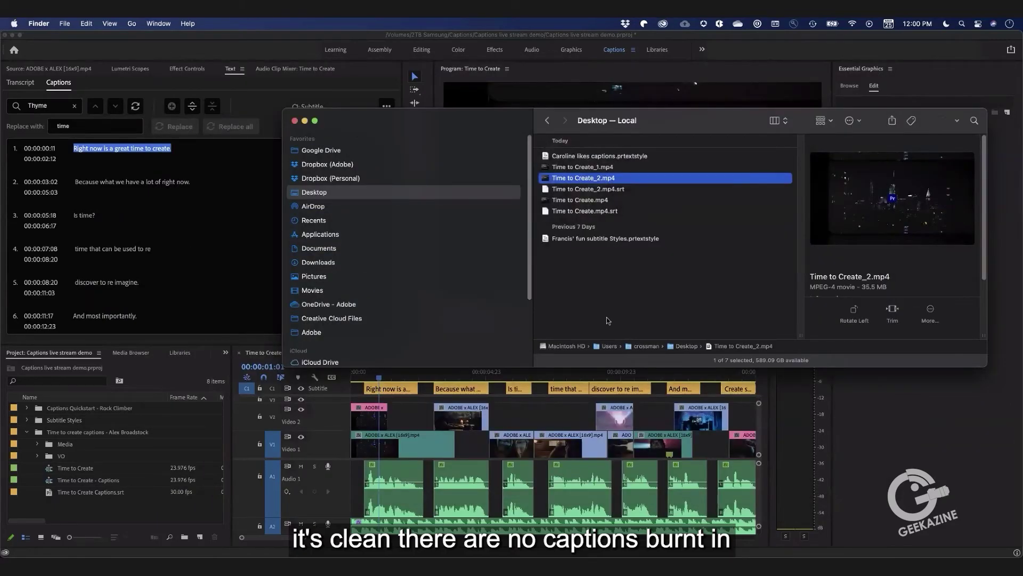
Step: Inspect the exported Time to Create_2.mp4.srt beside its video, and view the Time to Create.mp4 file
{"action": "left_click", "coordinate": [590, 189]}
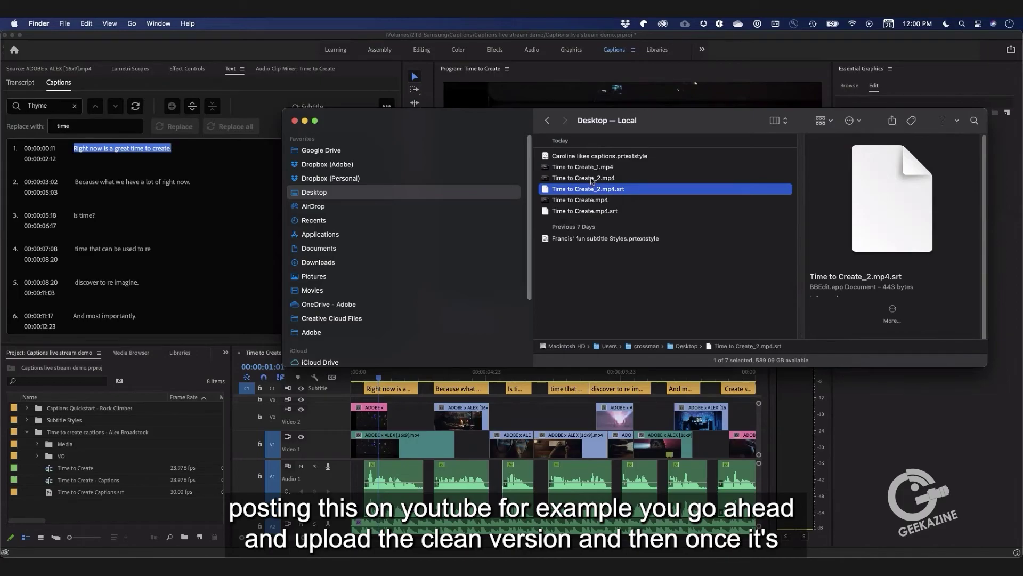
{"action": "left_click", "coordinate": [590, 179]}
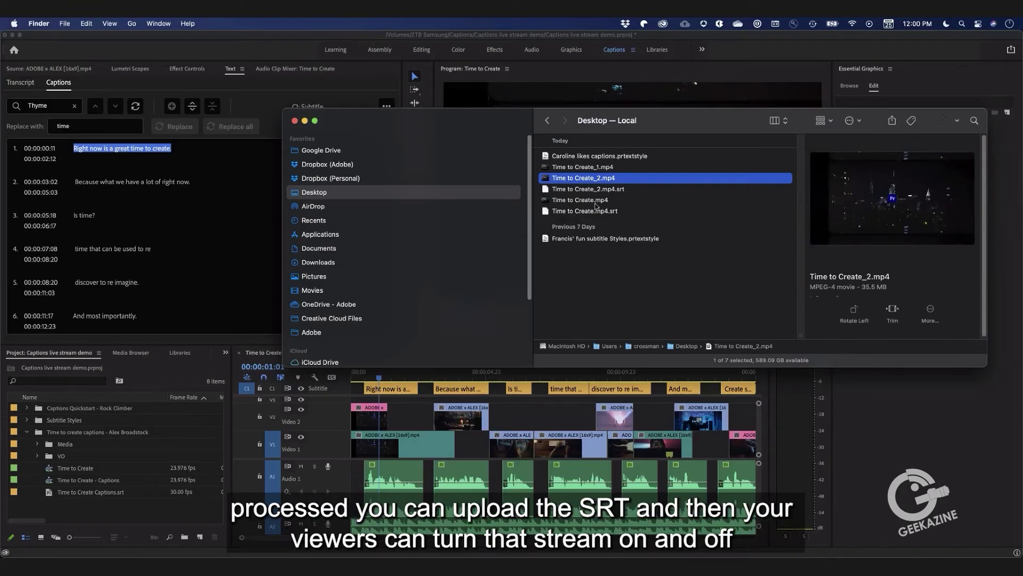
{"action": "left_click", "coordinate": [591, 190]}
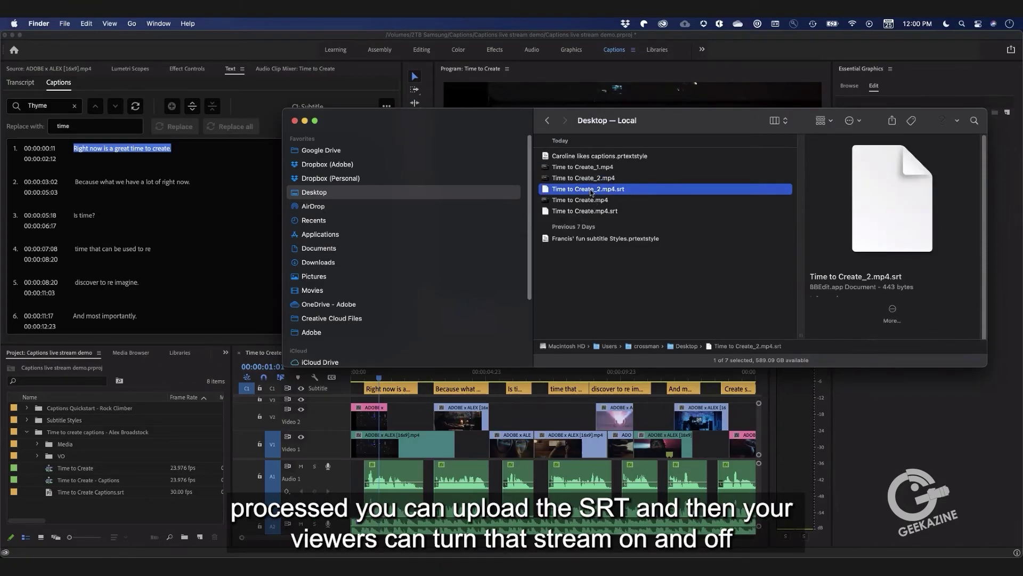
{"action": "left_click", "coordinate": [583, 199]}
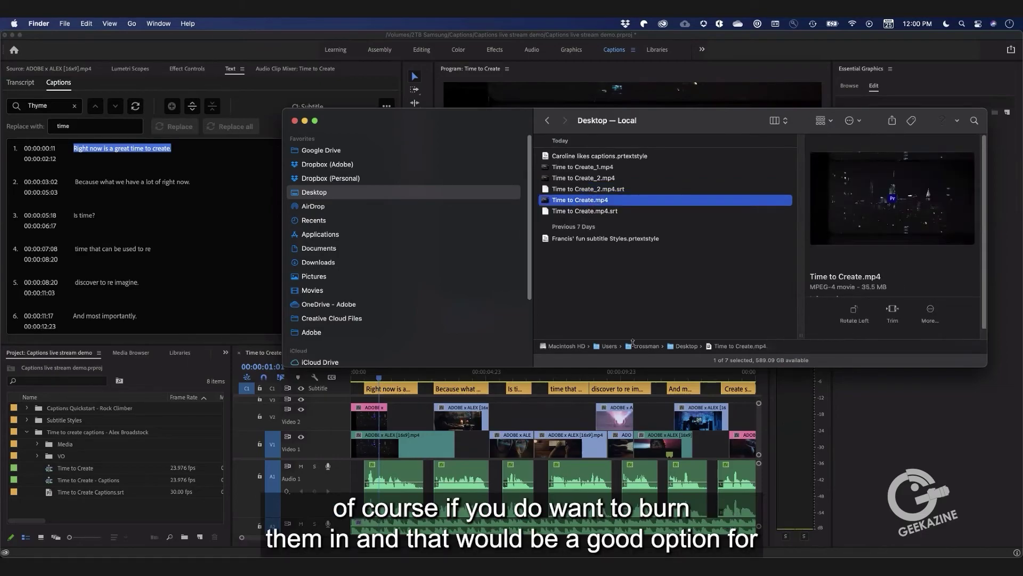
Step: Return to Premiere Pro and select the first caption on the subtitle track
{"action": "left_click", "coordinate": [550, 403]}
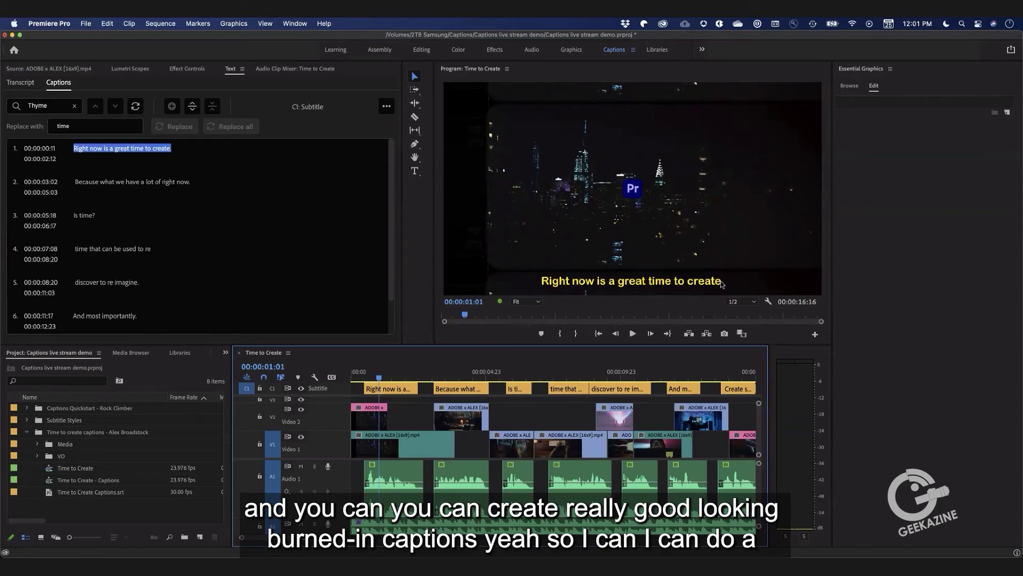
{"action": "left_click", "coordinate": [378, 390]}
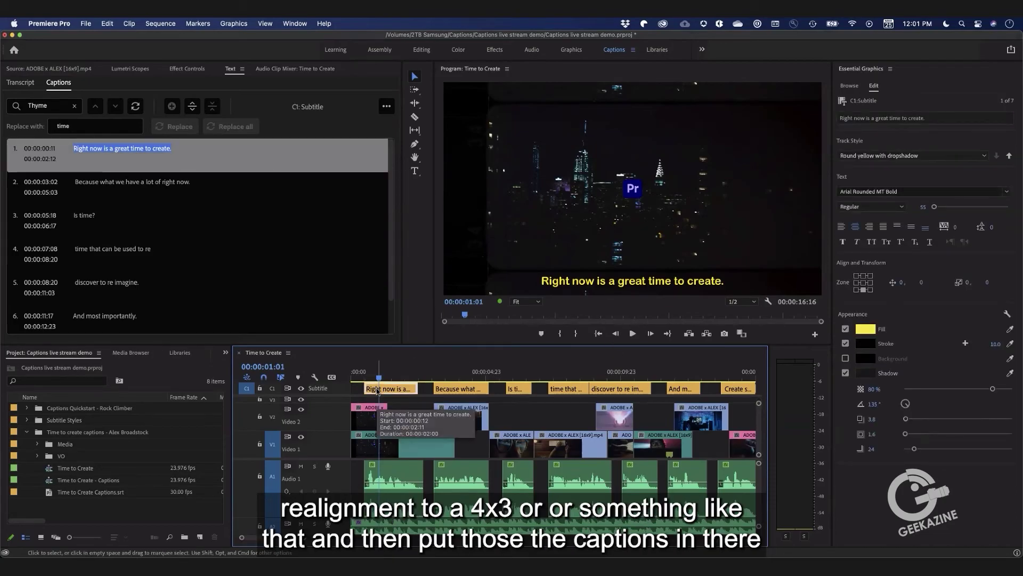